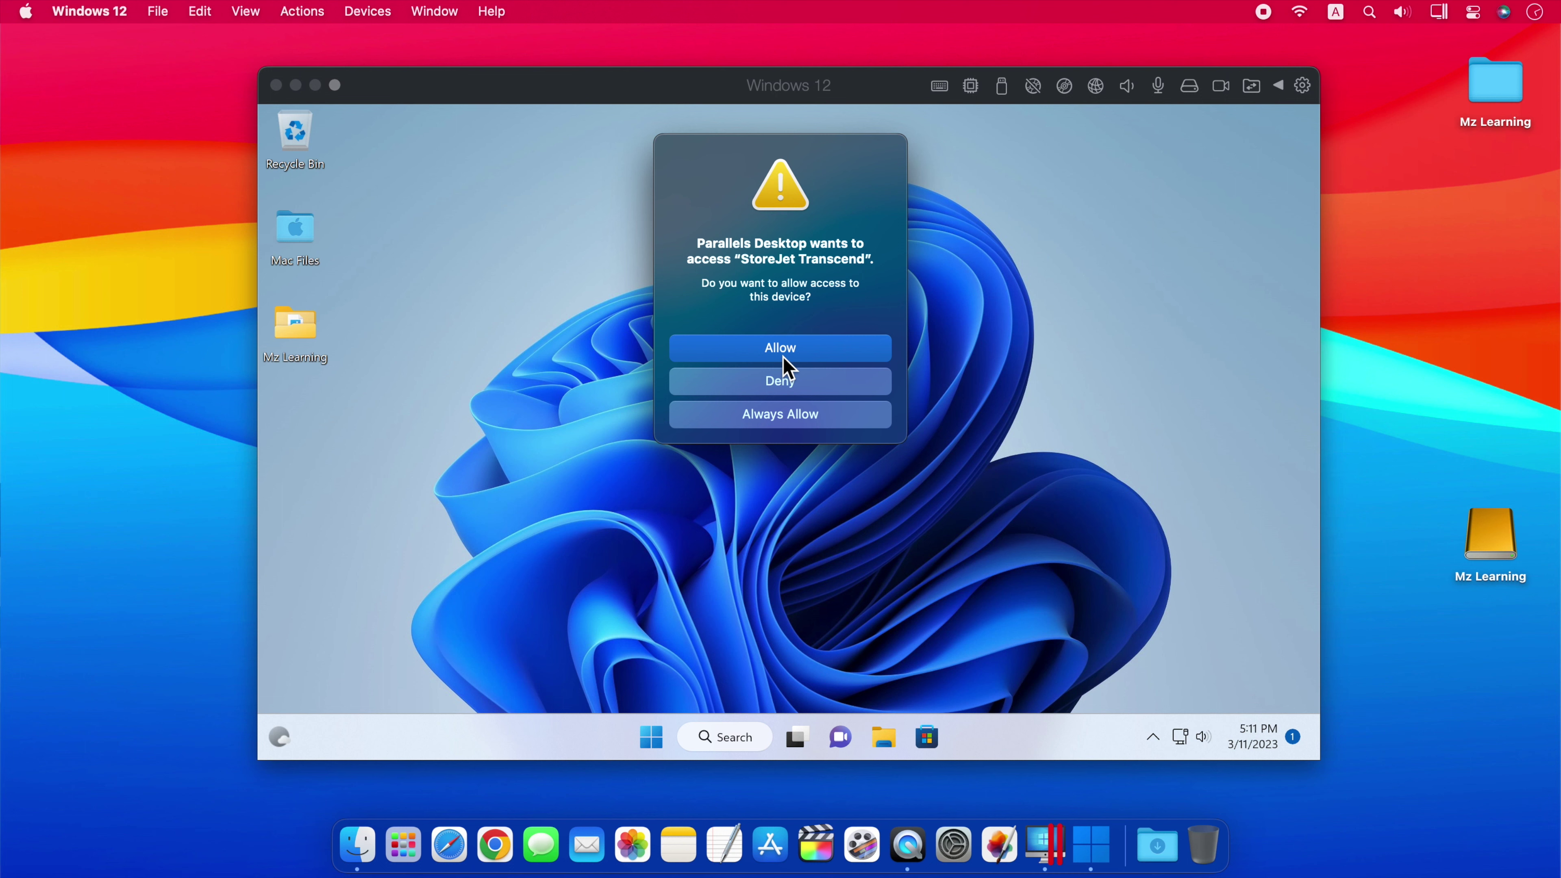
# Allow the Windows VM to use the StoreJet Transcend USB drive.
pyautogui.click(791, 355)
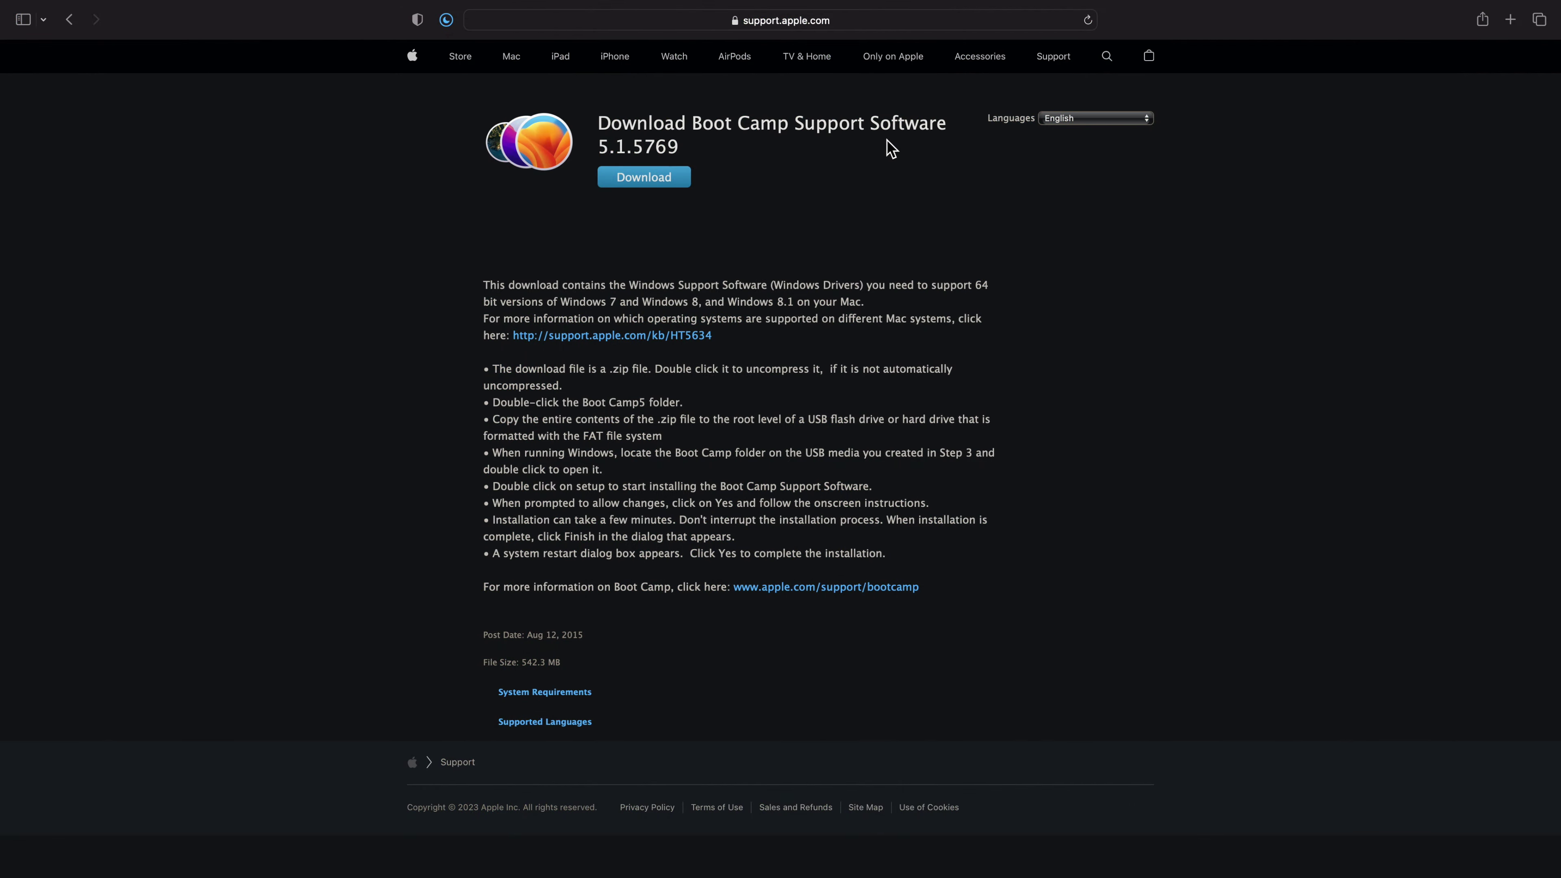
# Download the Boot Camp Support Software 5.1.5769 package from Apple's support page.
pyautogui.click(667, 180)
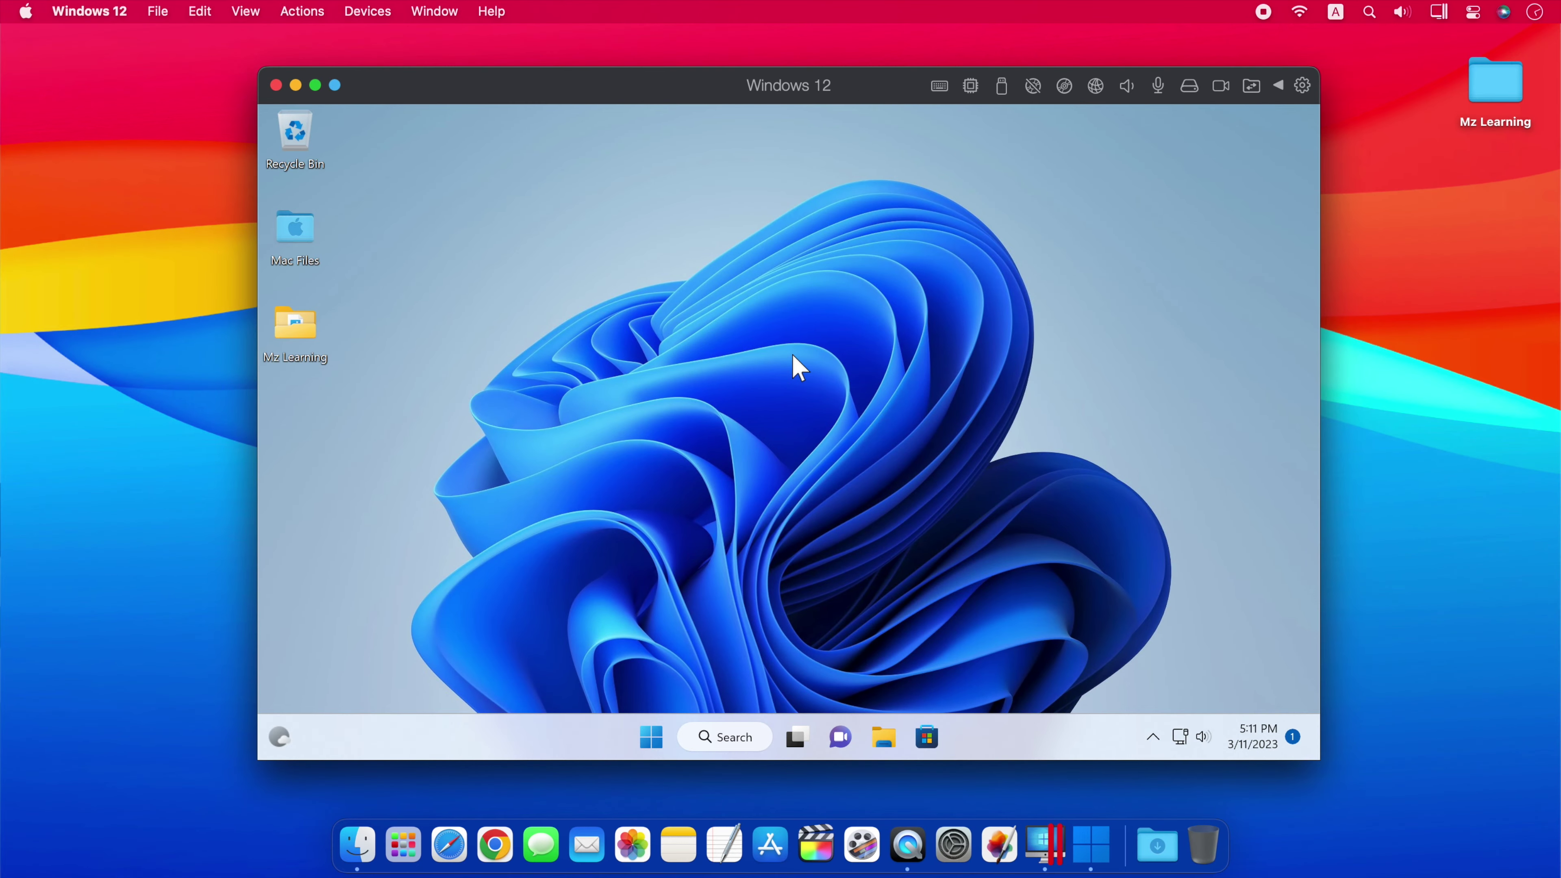
# Search 'mini' in Start and run MiniTool Partition Wizard as administrator, approving UAC.
pyautogui.click(652, 735)
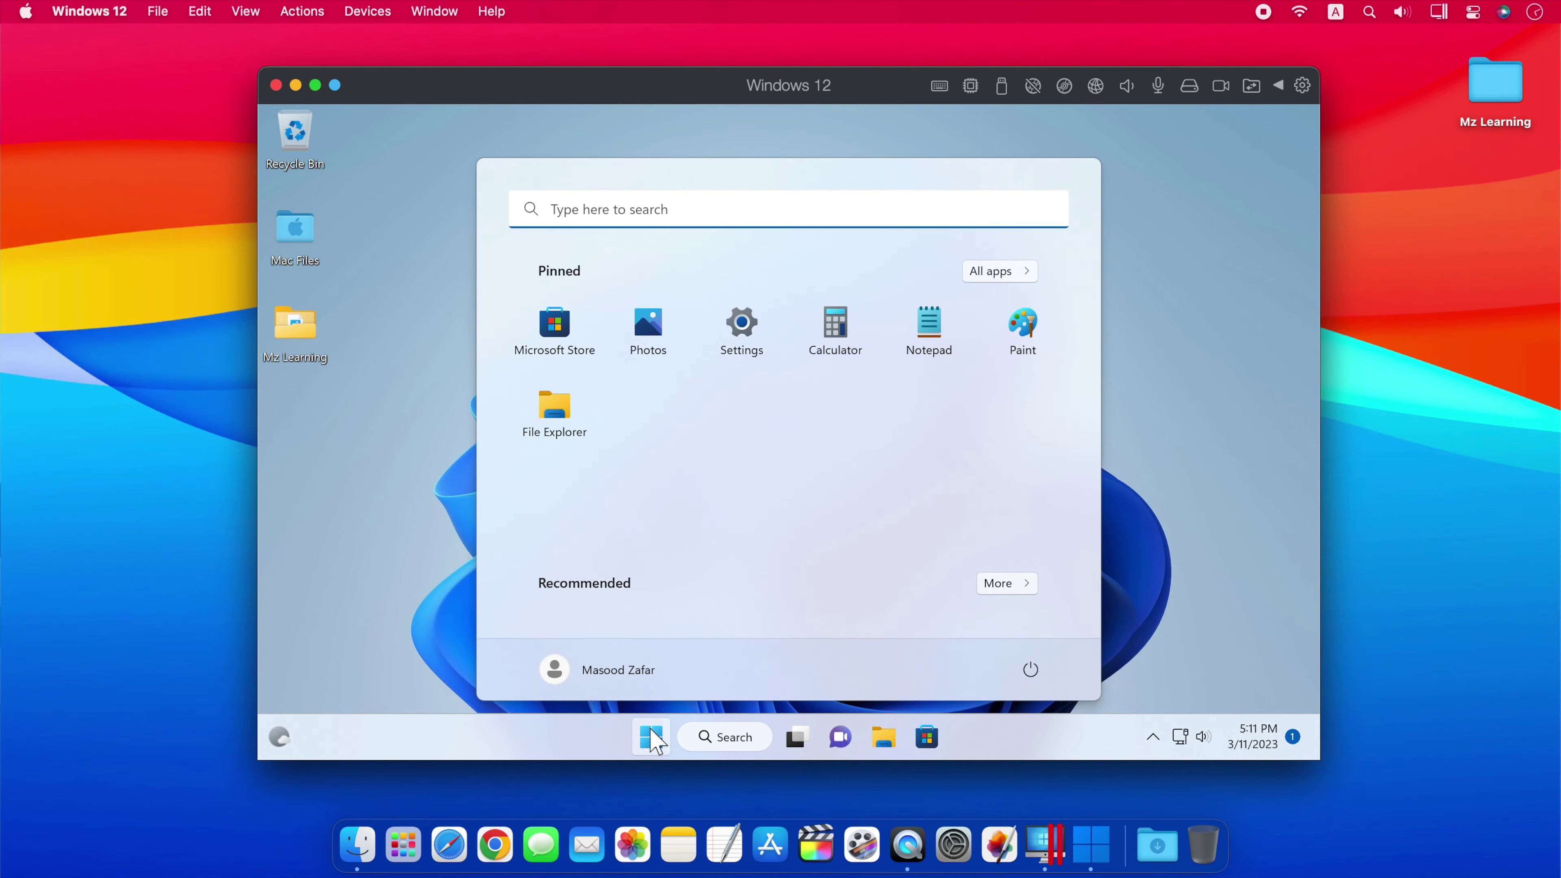
pyautogui.write('mini')
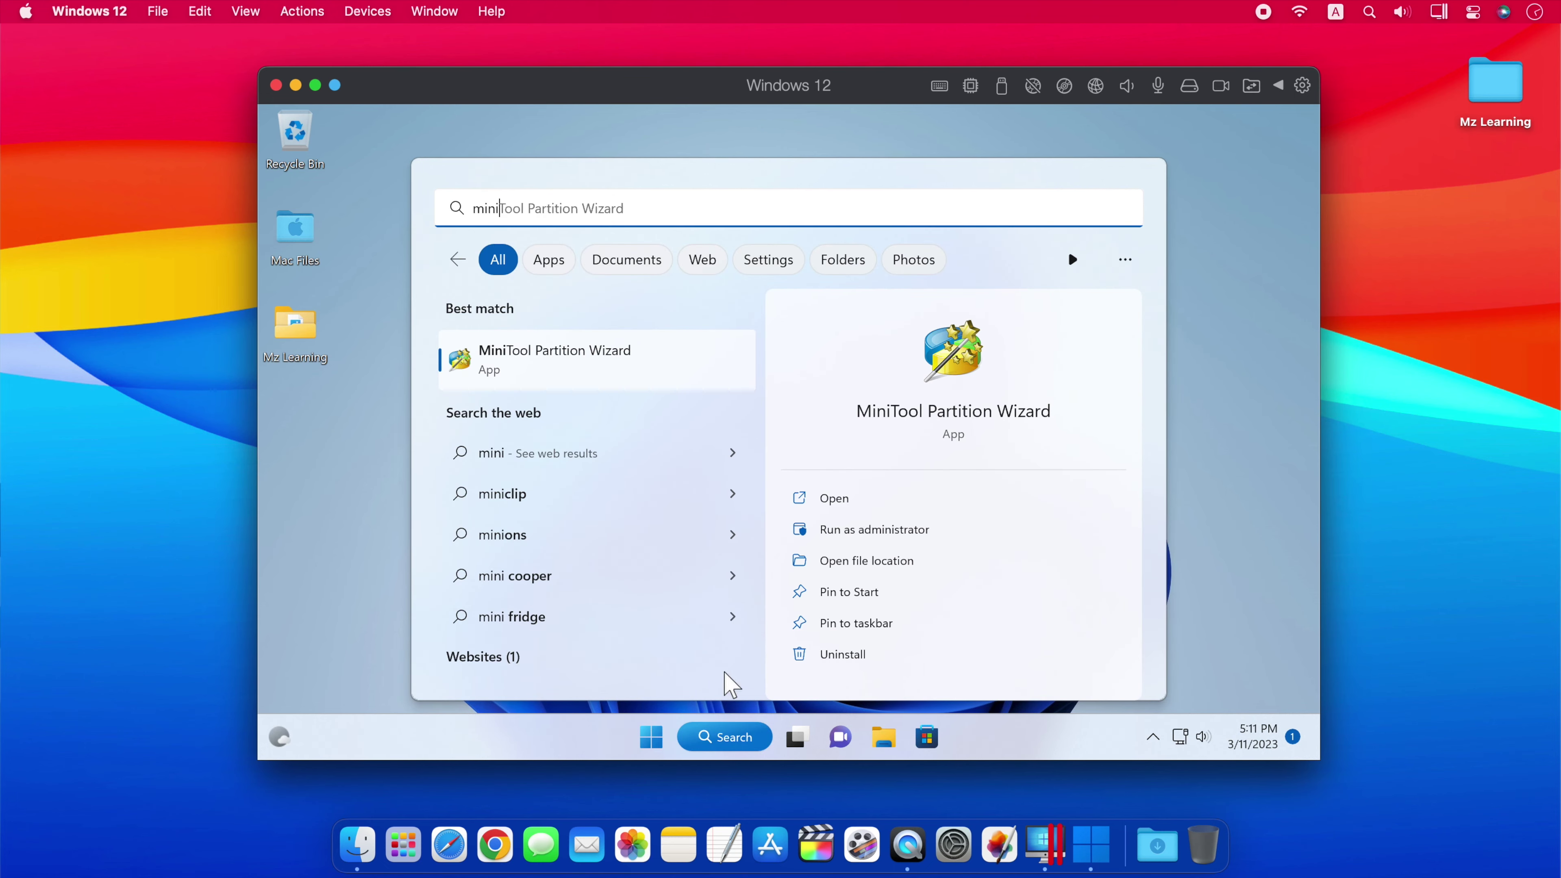
pyautogui.click(866, 545)
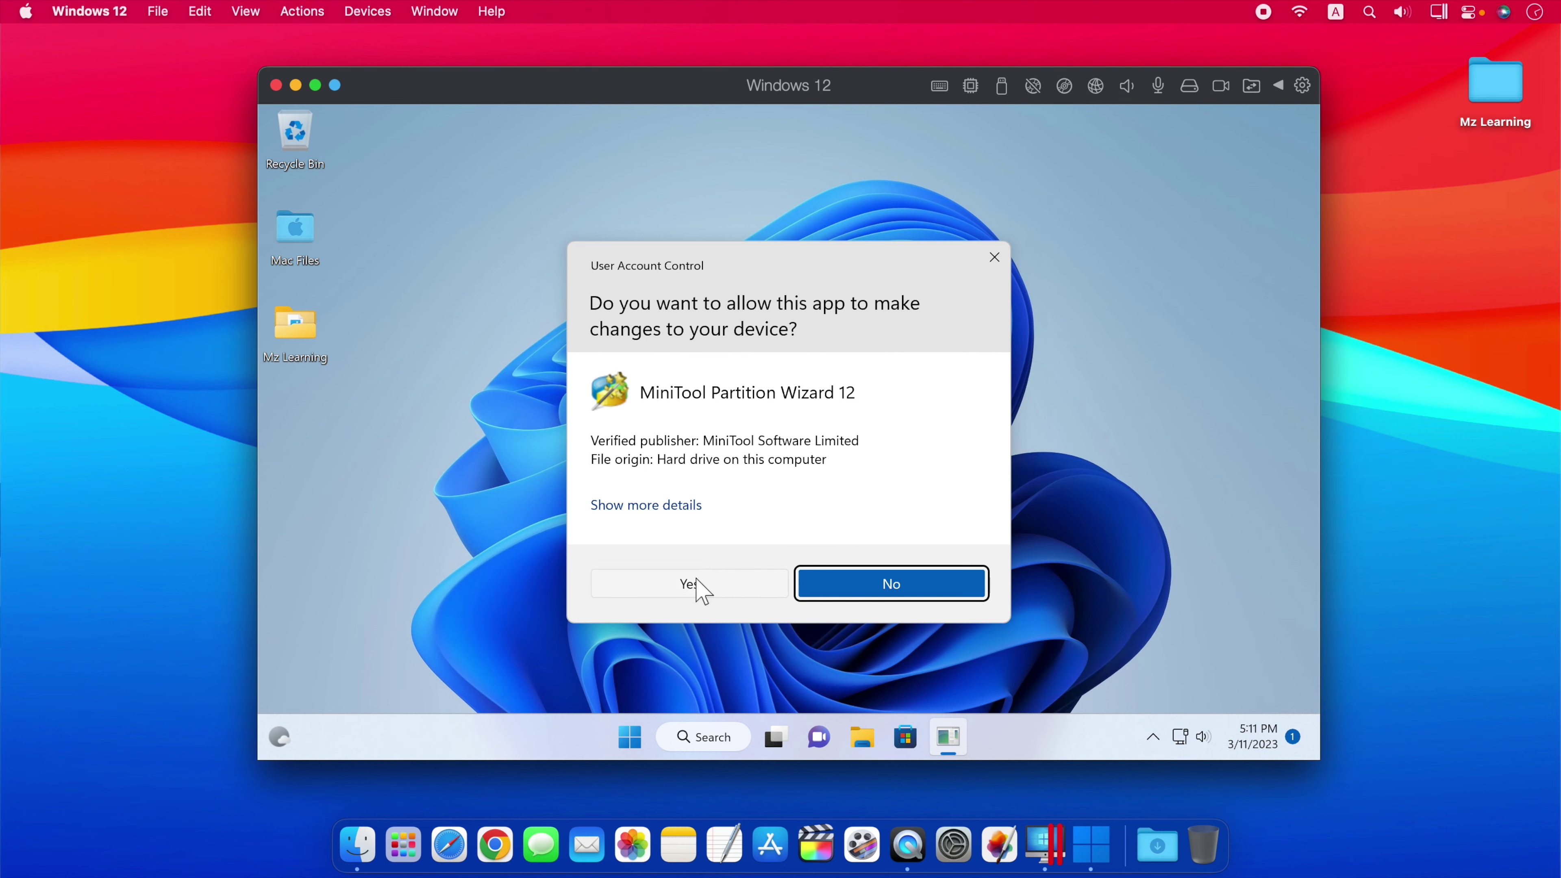
pyautogui.click(689, 588)
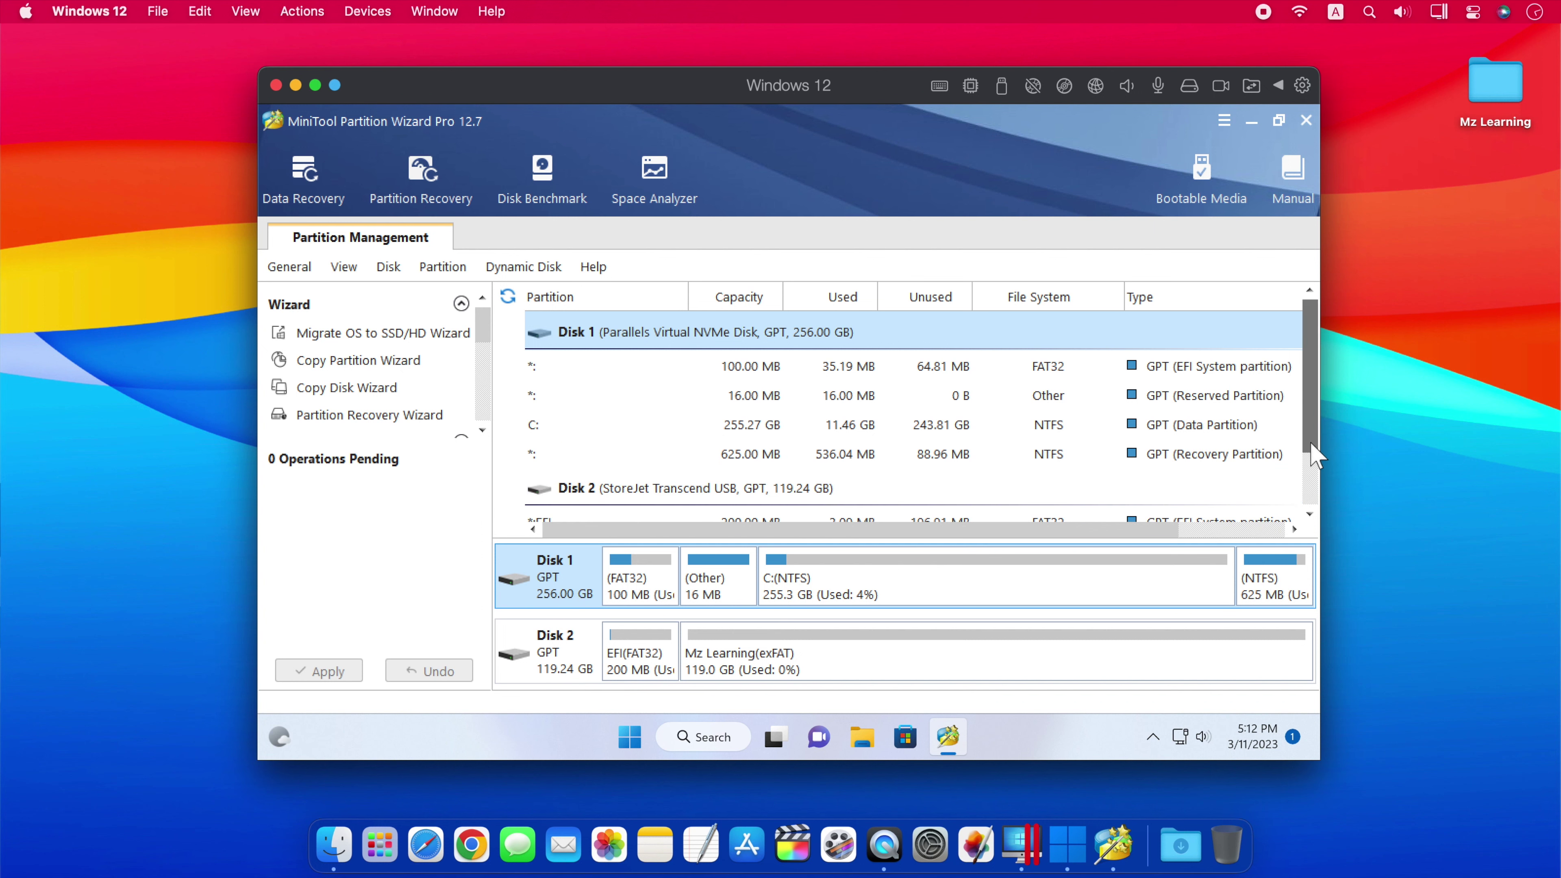
# Mark the Mz Learning and EFI partitions on Disk 2 for deletion.
pyautogui.scroll(-3, 1312, 464)
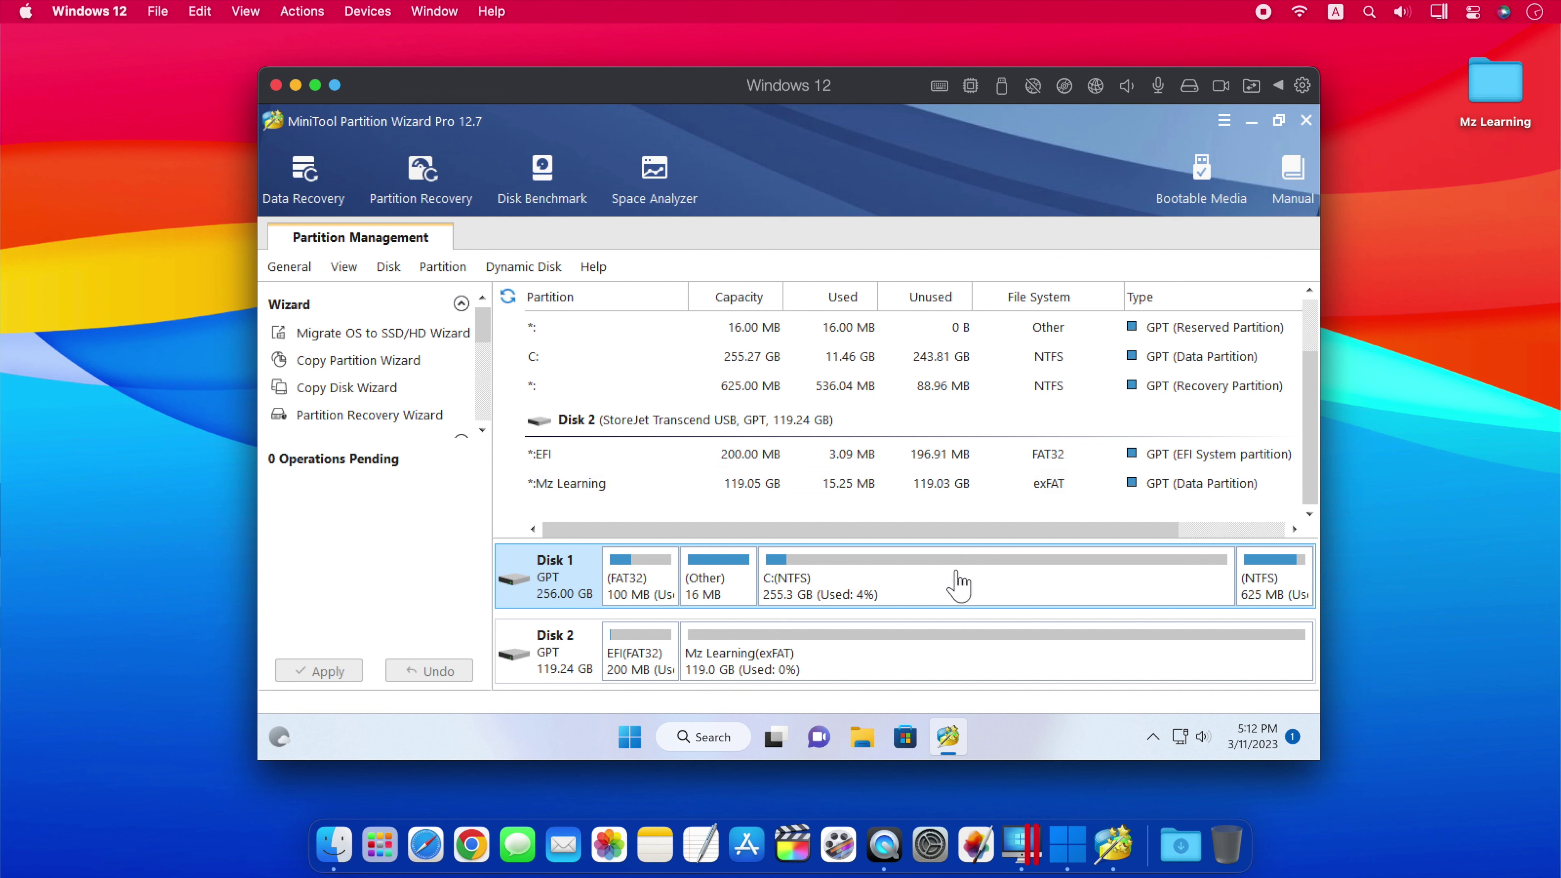
pyautogui.rightClick(730, 646)
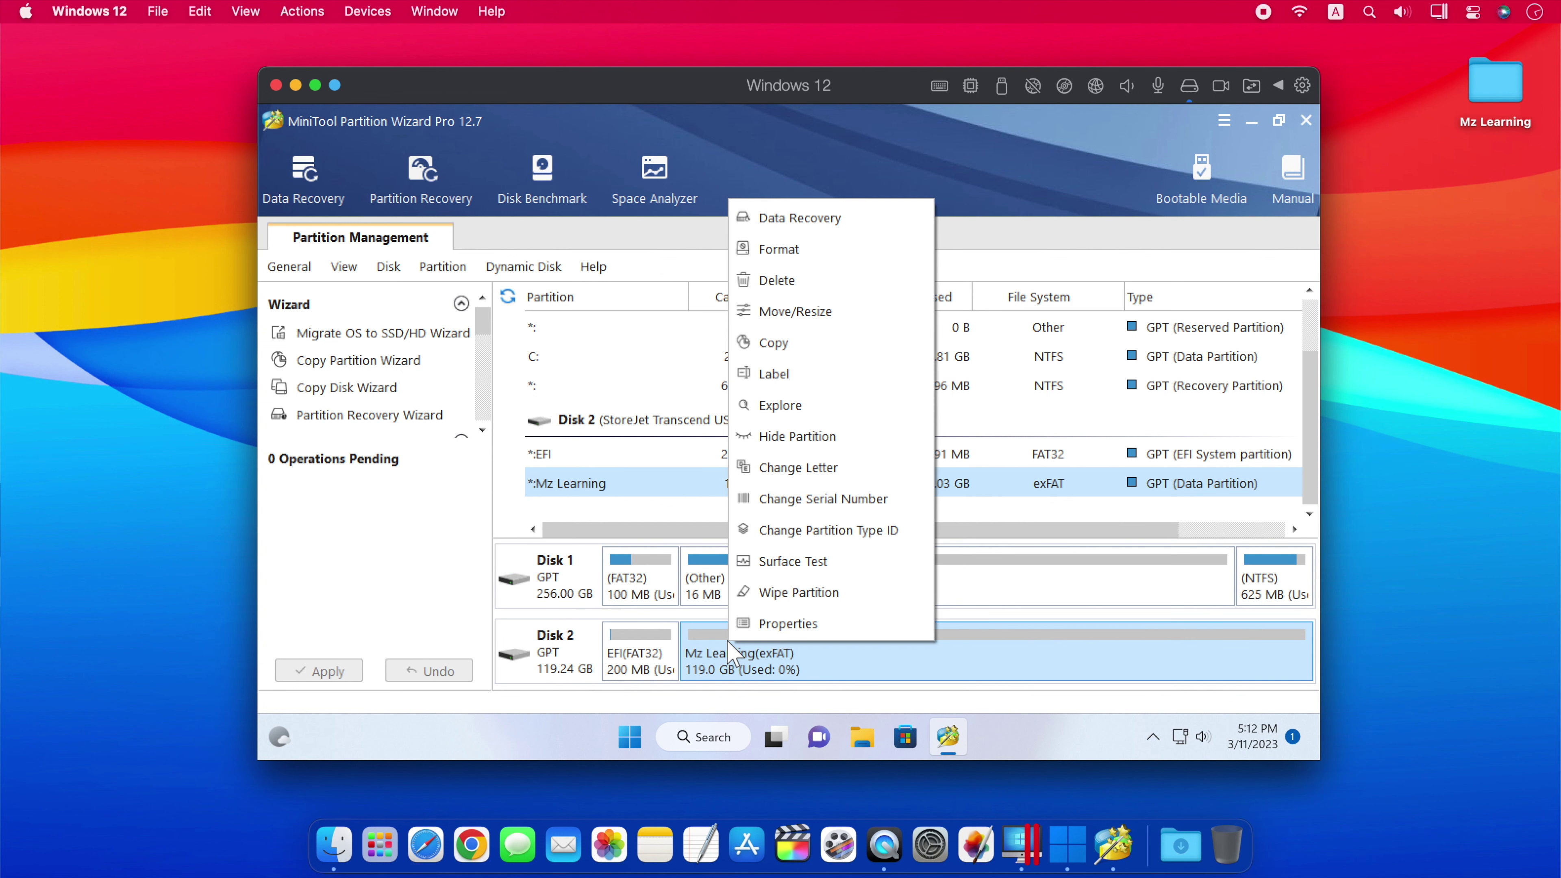
pyautogui.click(776, 280)
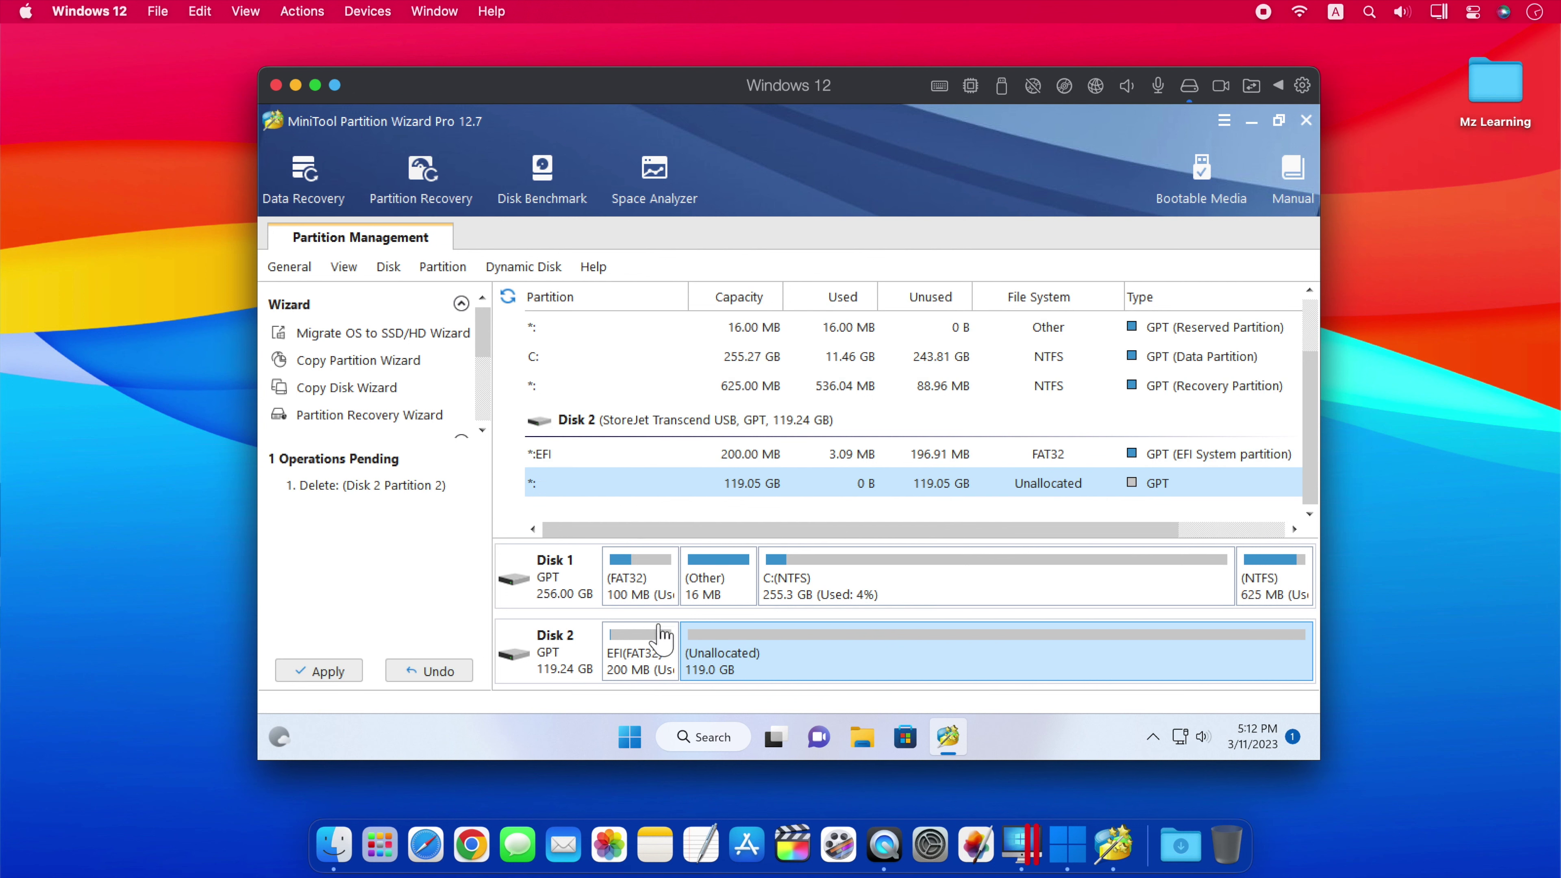
pyautogui.rightClick(656, 652)
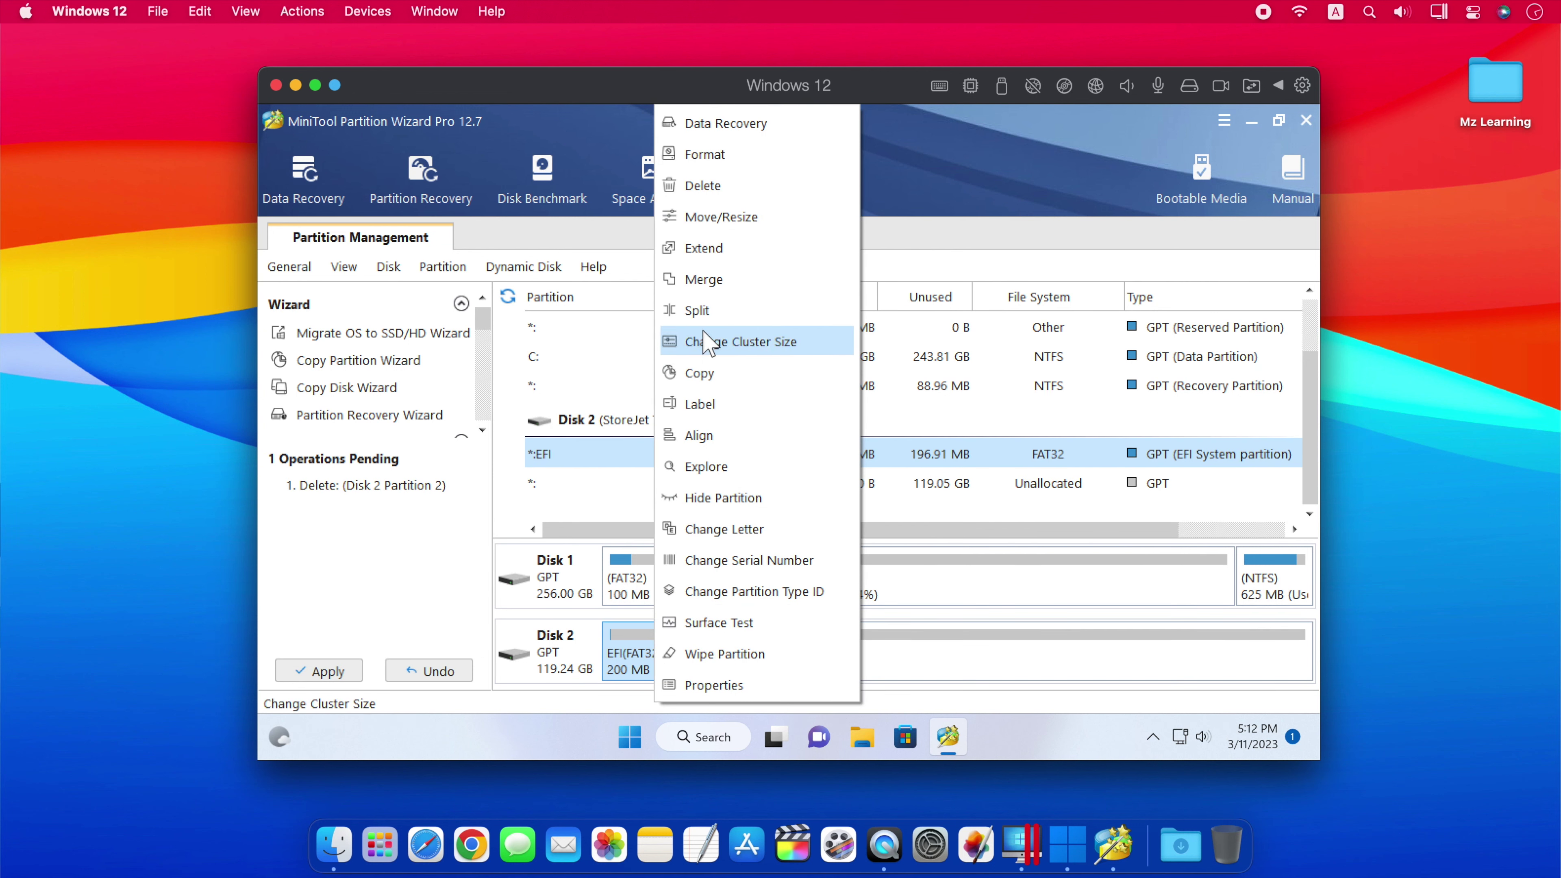
pyautogui.click(700, 185)
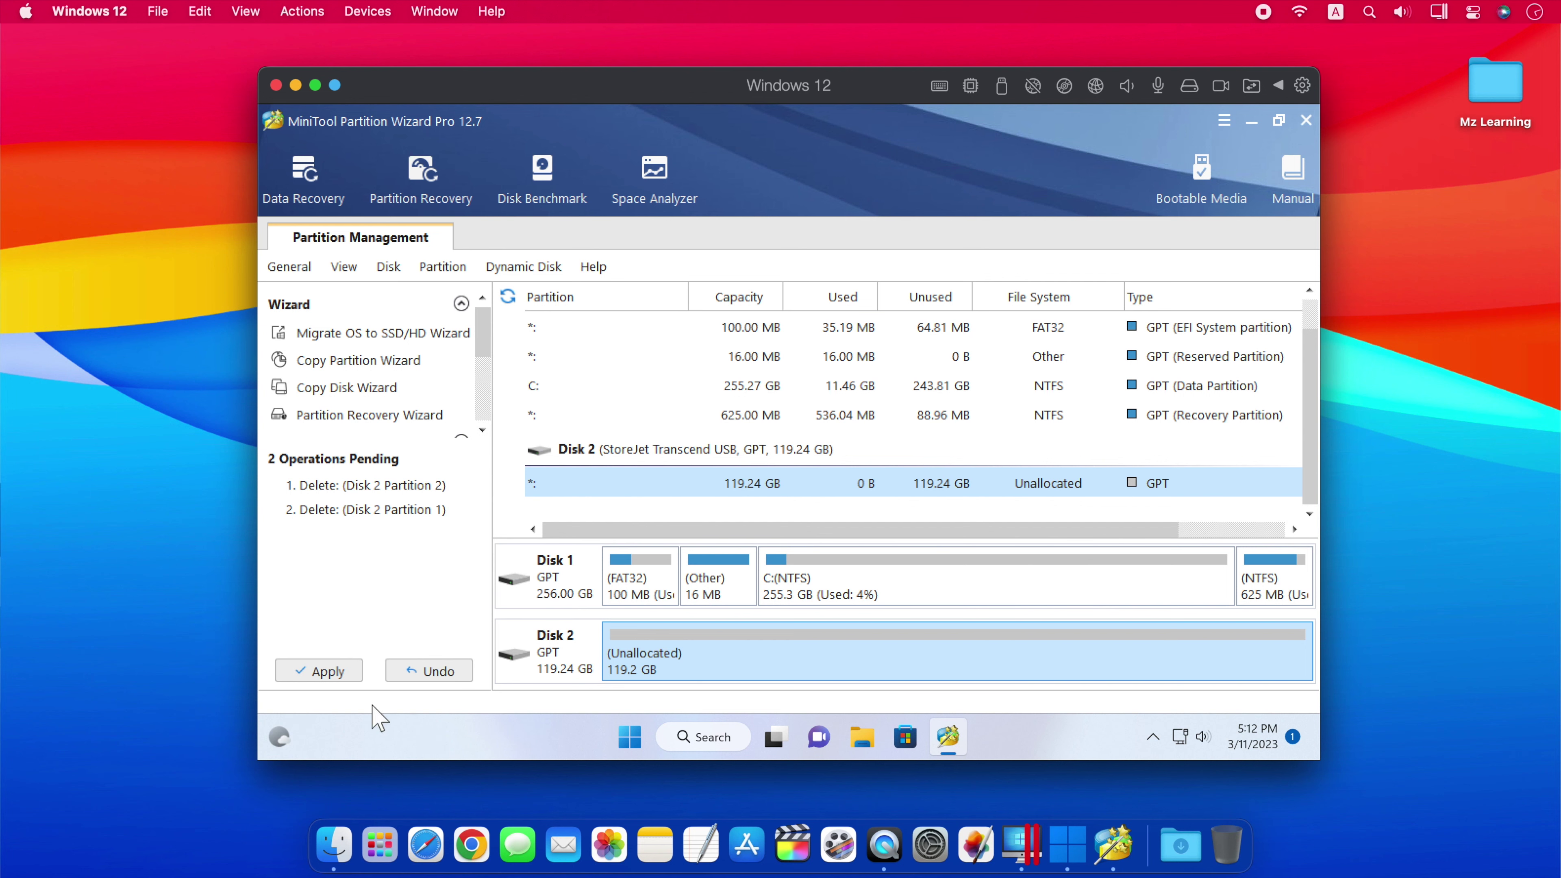
# Apply the two pending deletions and dismiss the success message.
pyautogui.click(327, 673)
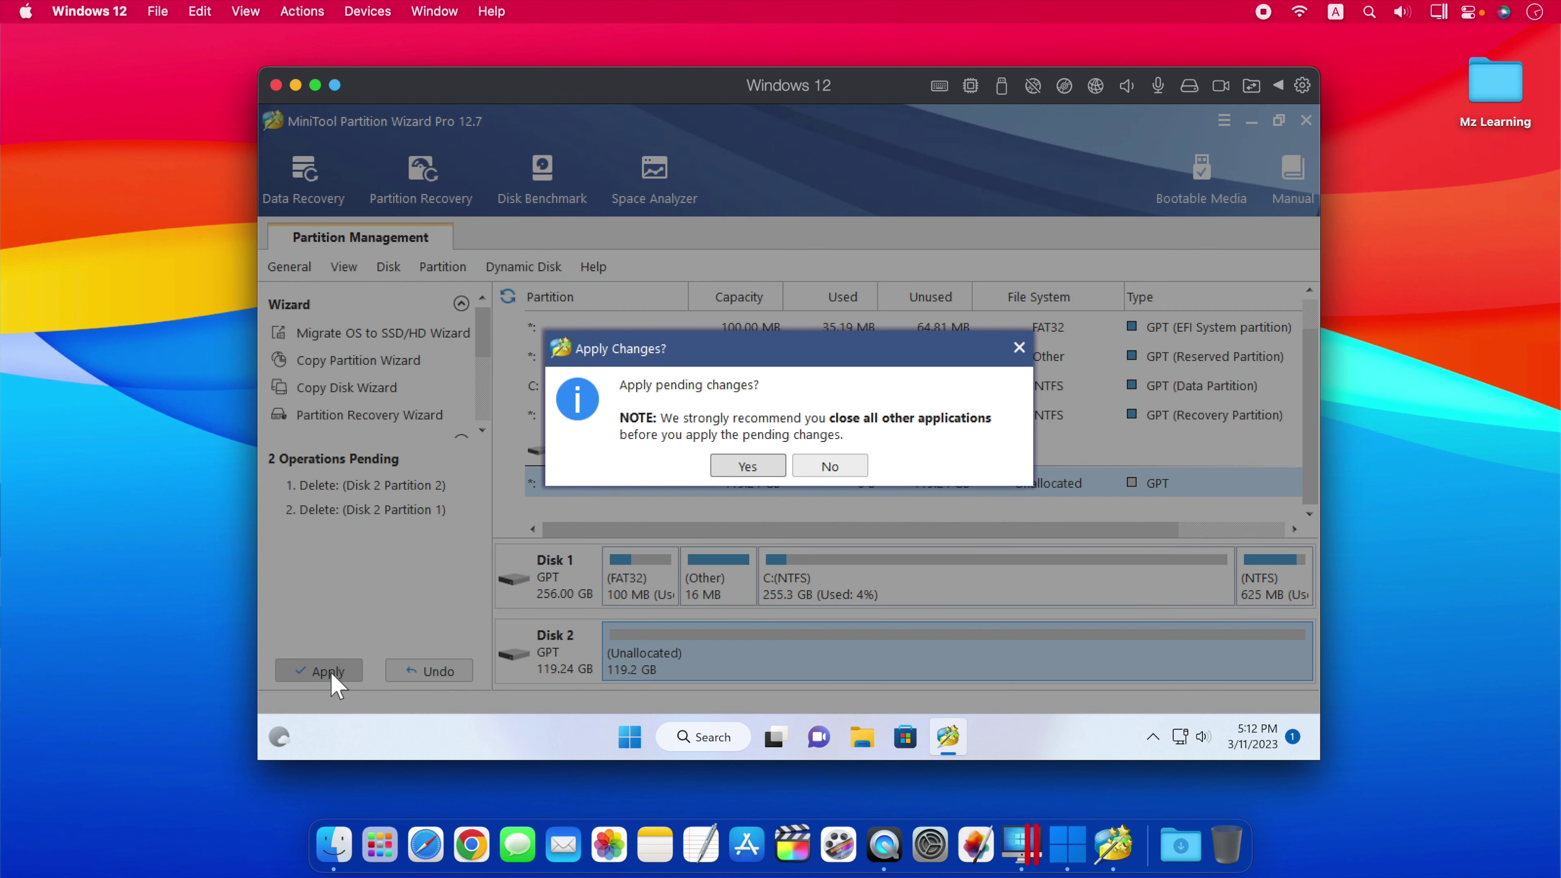
pyautogui.click(743, 467)
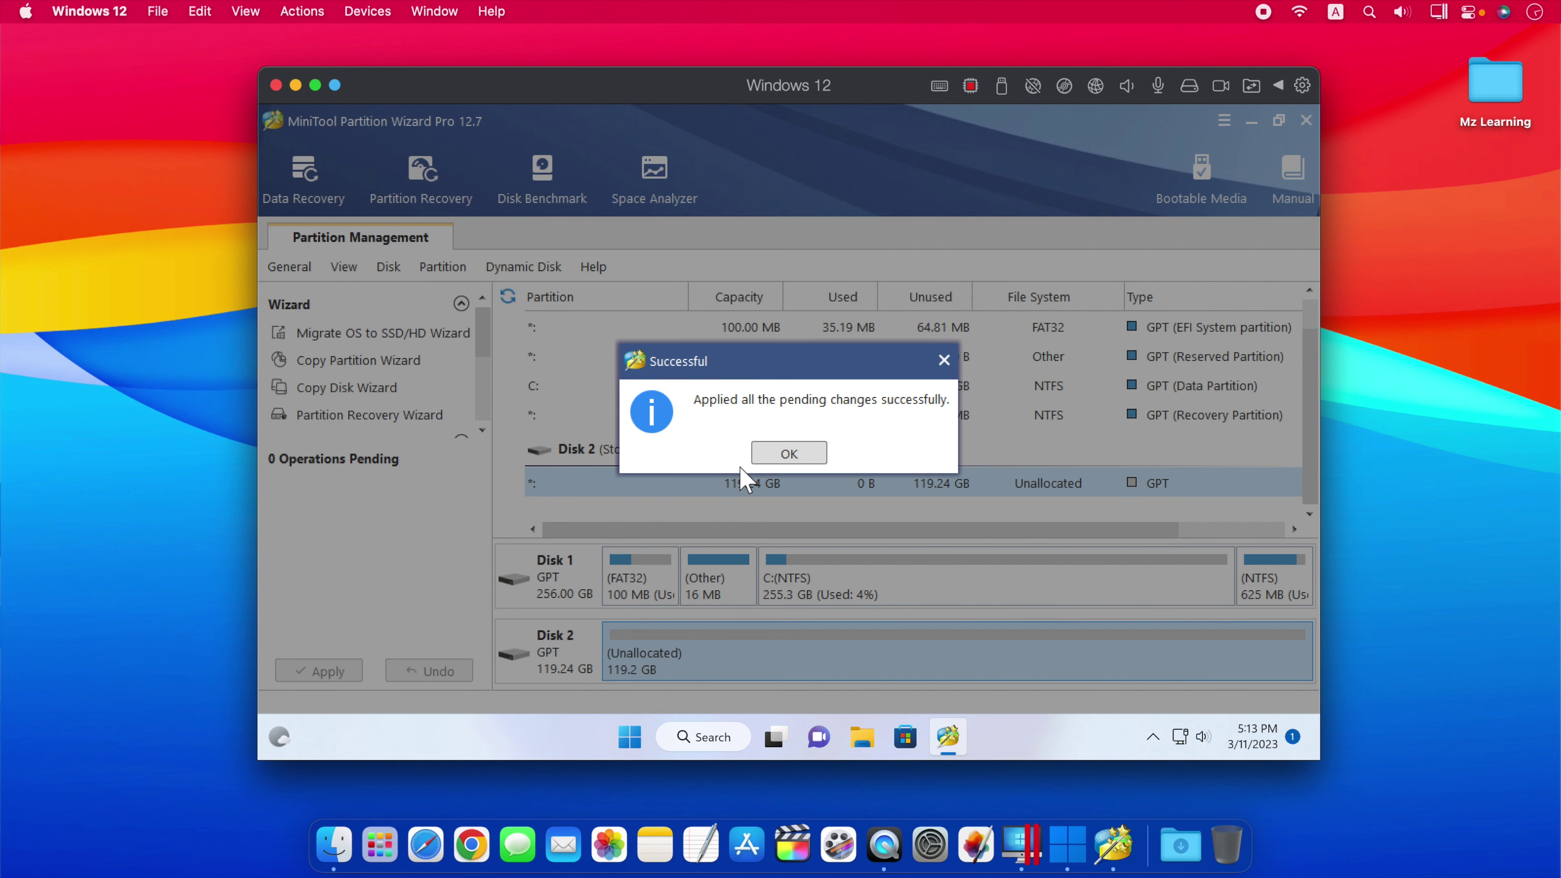
pyautogui.click(785, 457)
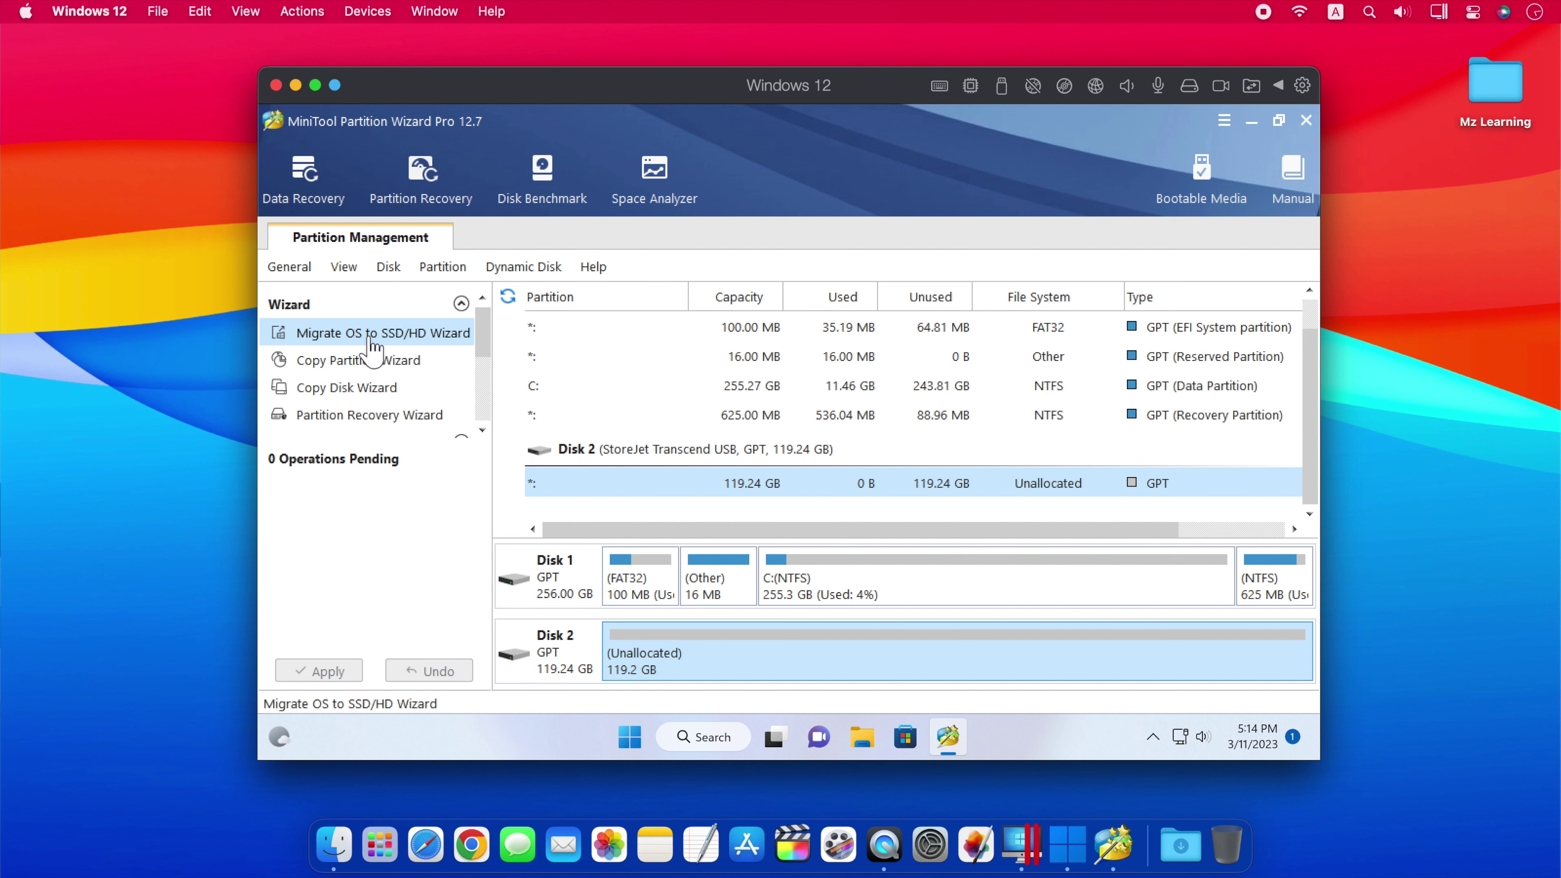
# Queue an OS migration to Disk 2, fitting partitions to the entire disk.
pyautogui.click(387, 335)
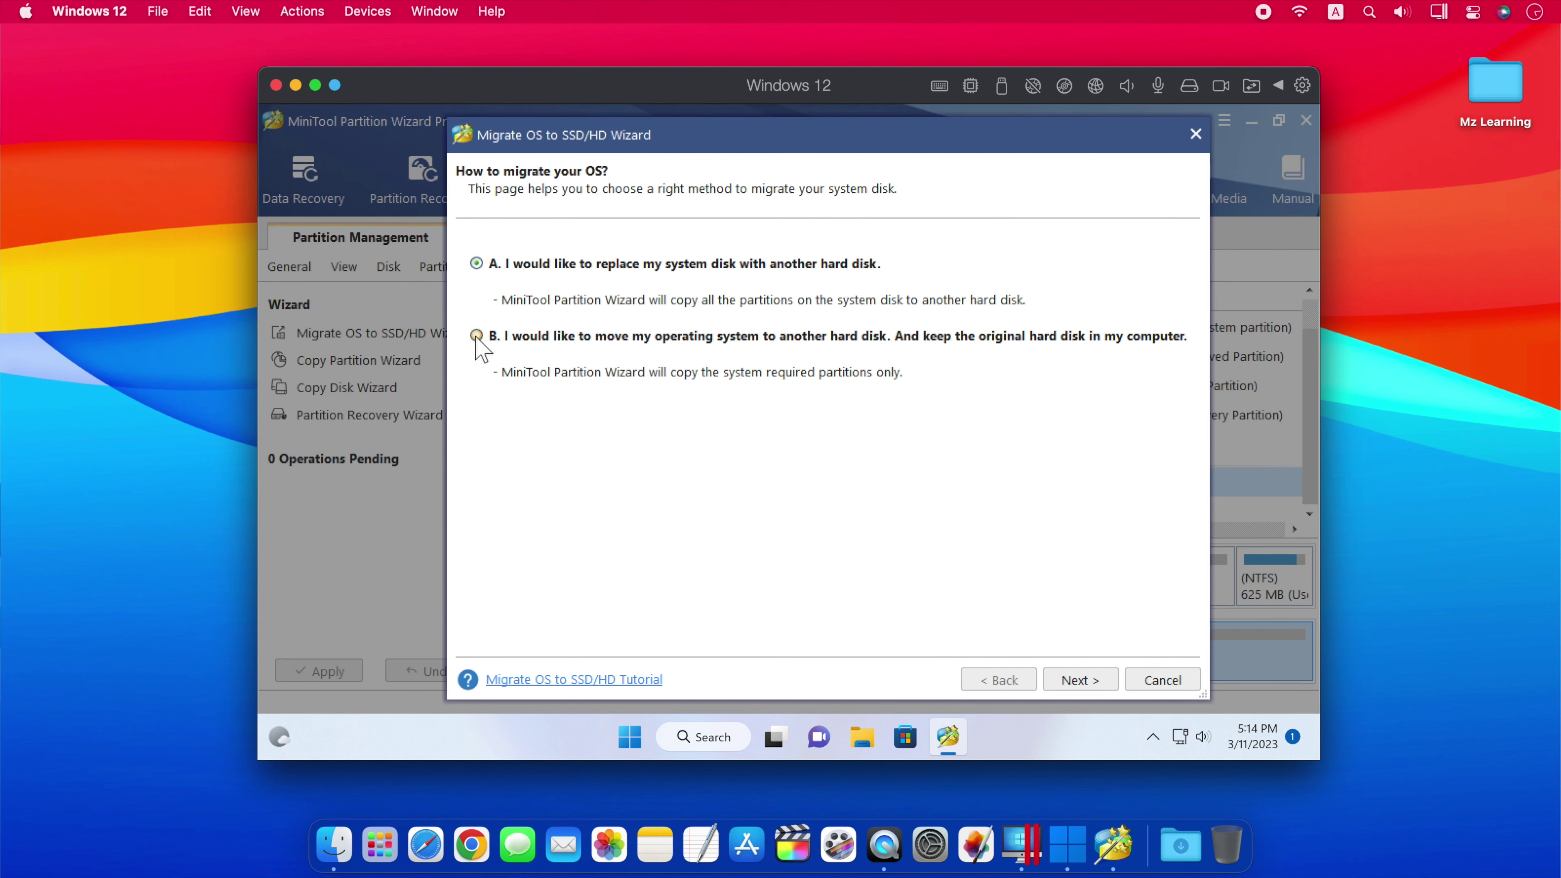
pyautogui.click(1088, 683)
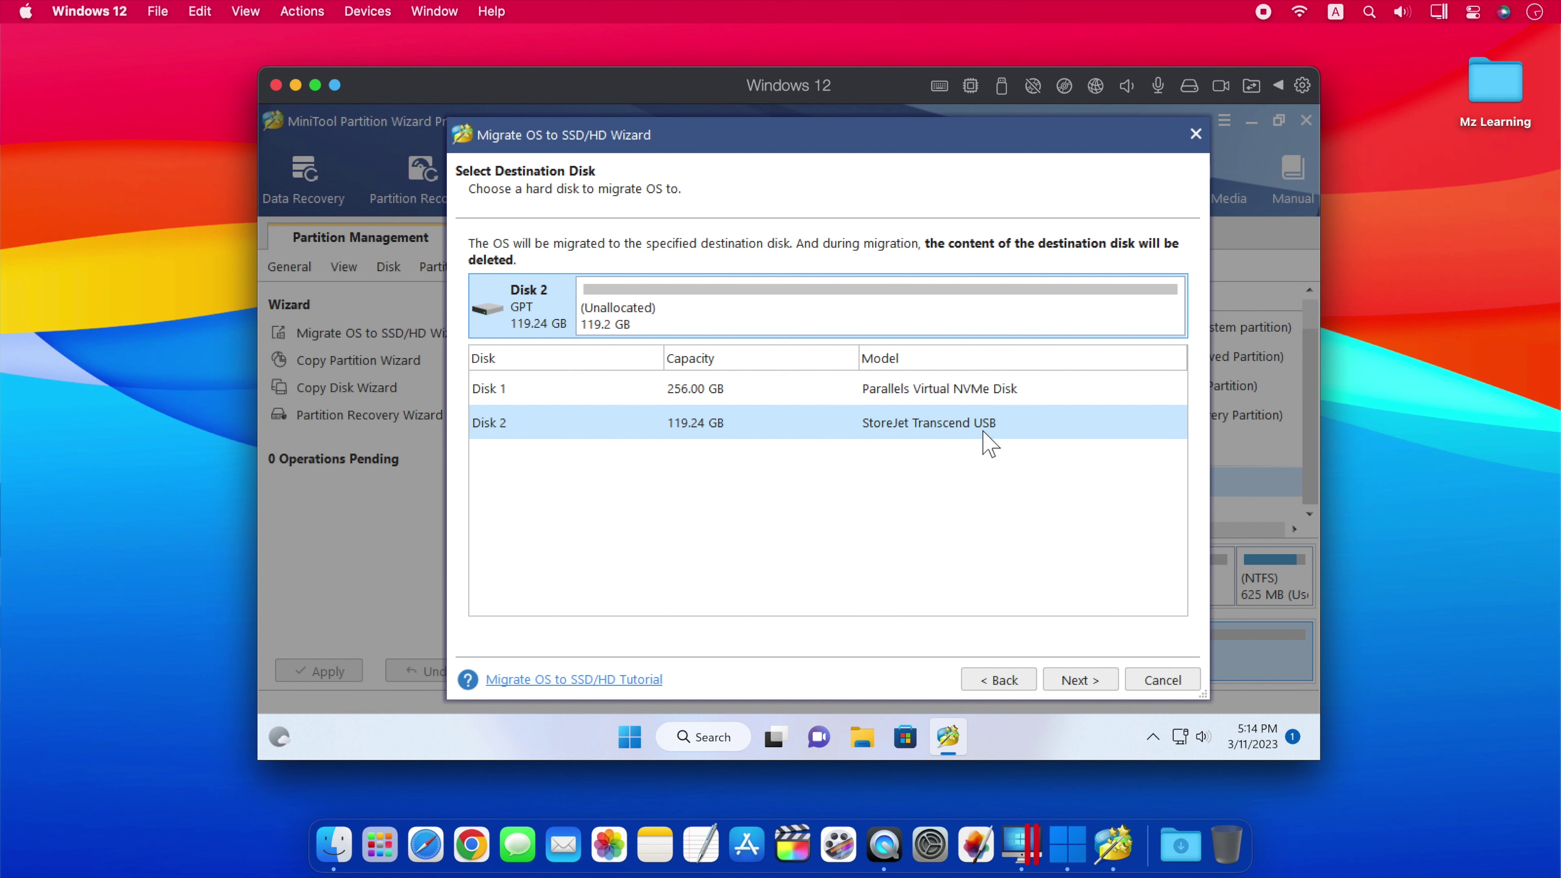
pyautogui.click(1079, 679)
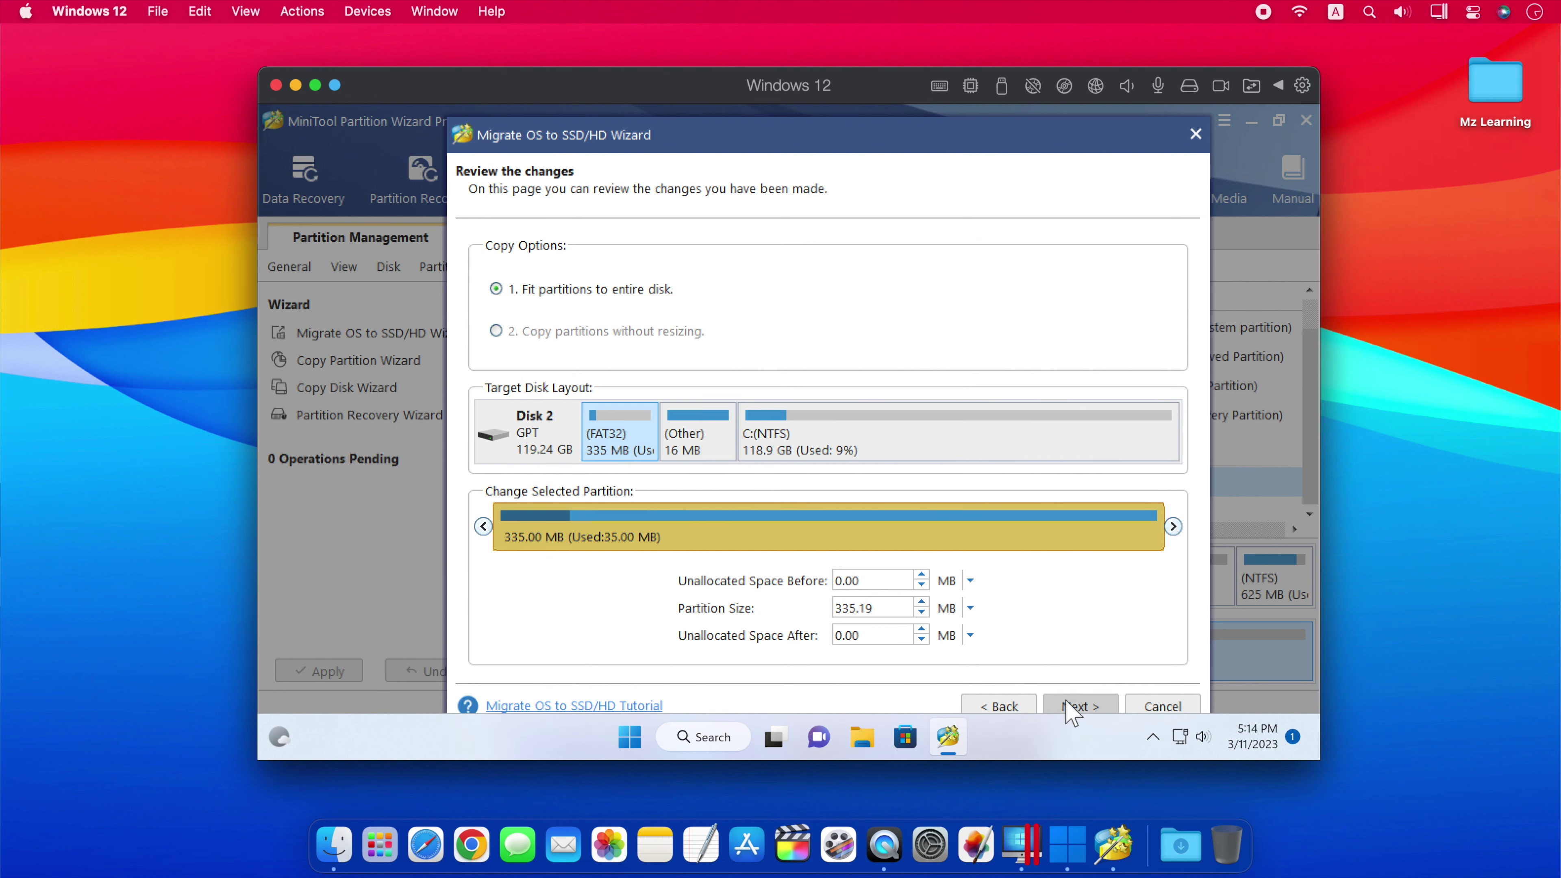
pyautogui.click(1088, 707)
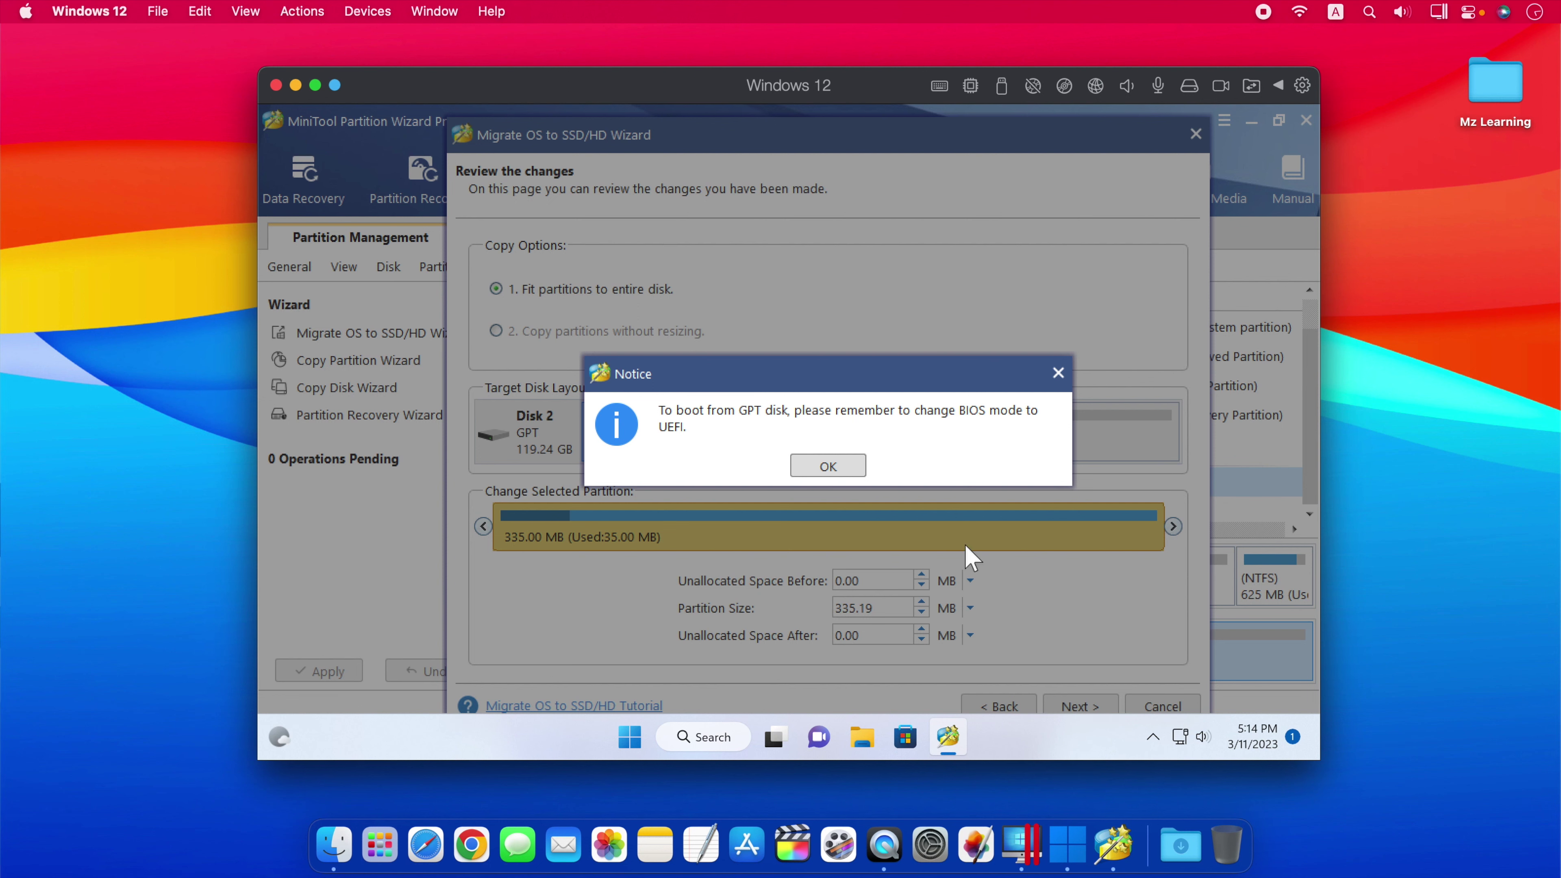
pyautogui.click(852, 473)
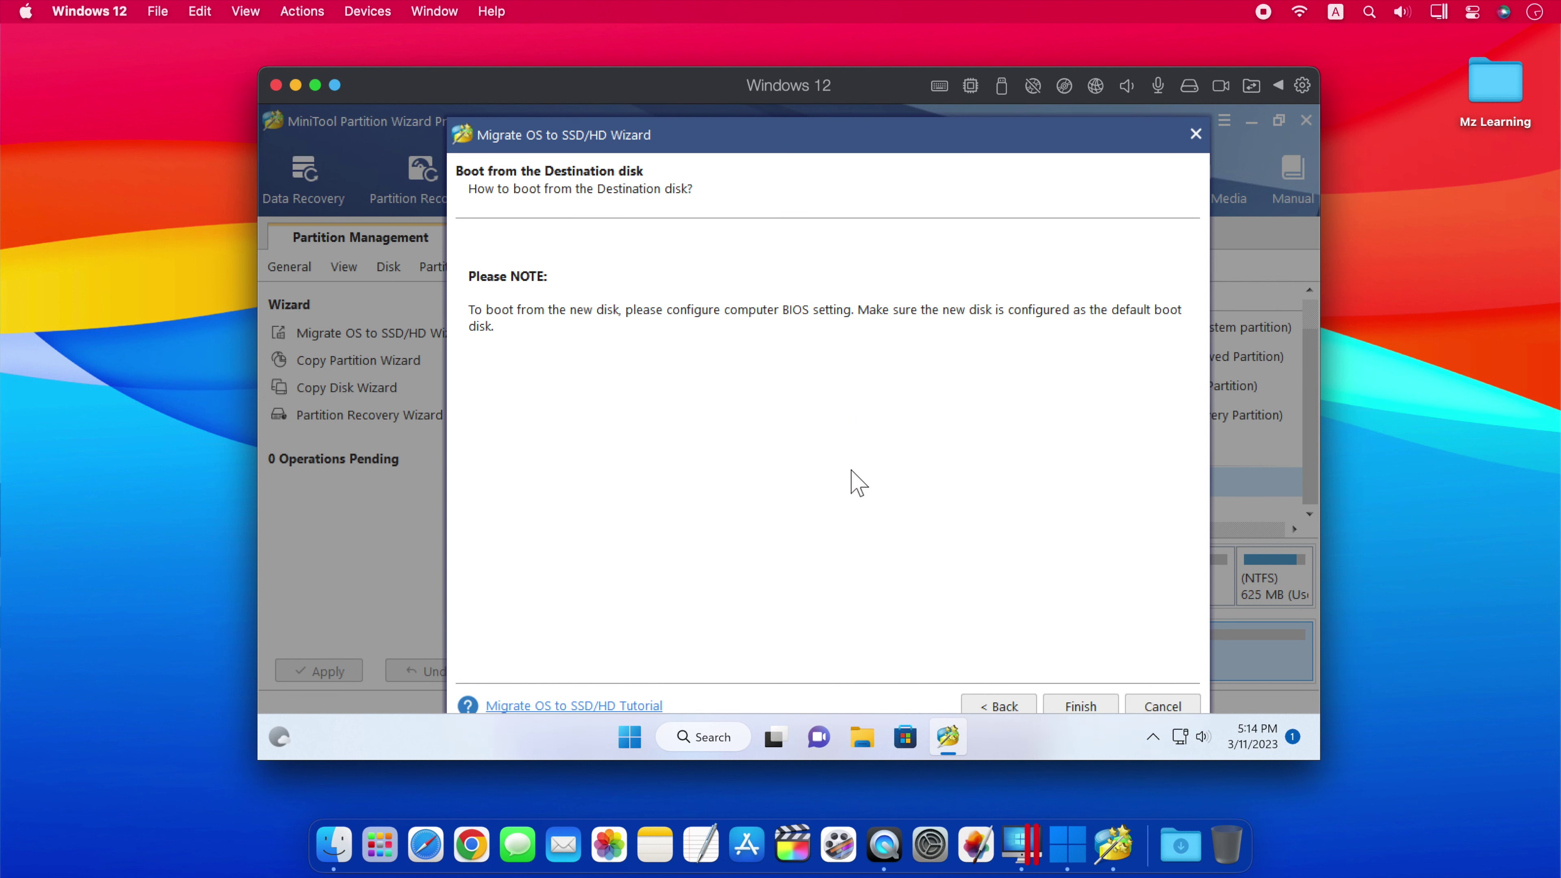
pyautogui.click(1082, 705)
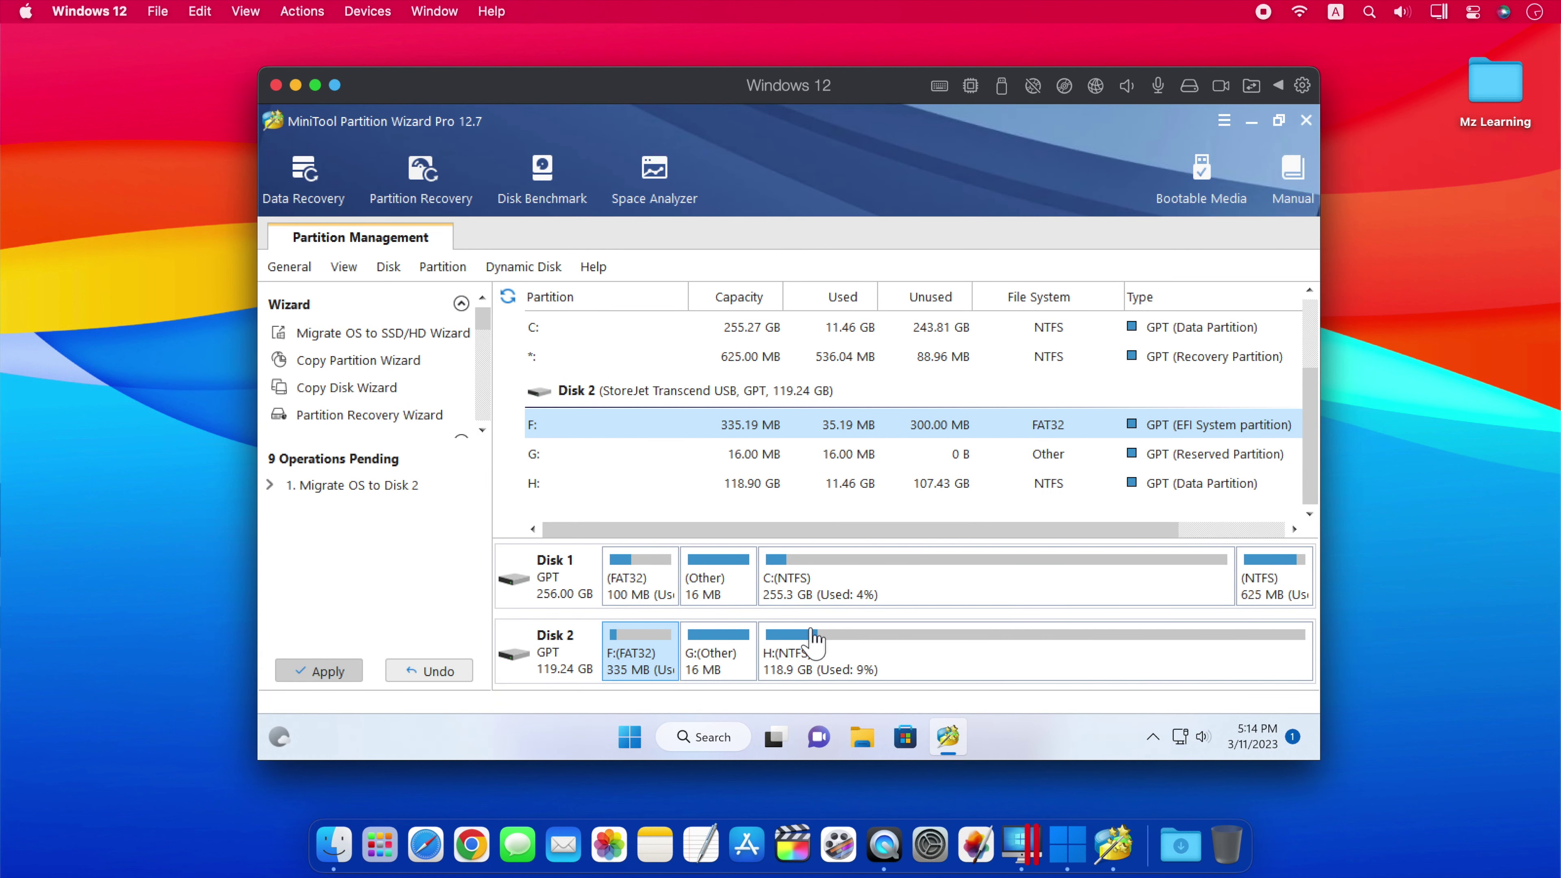
# Apply the queued OS migration to Disk 2 and dismiss the success notice.
pyautogui.click(322, 673)
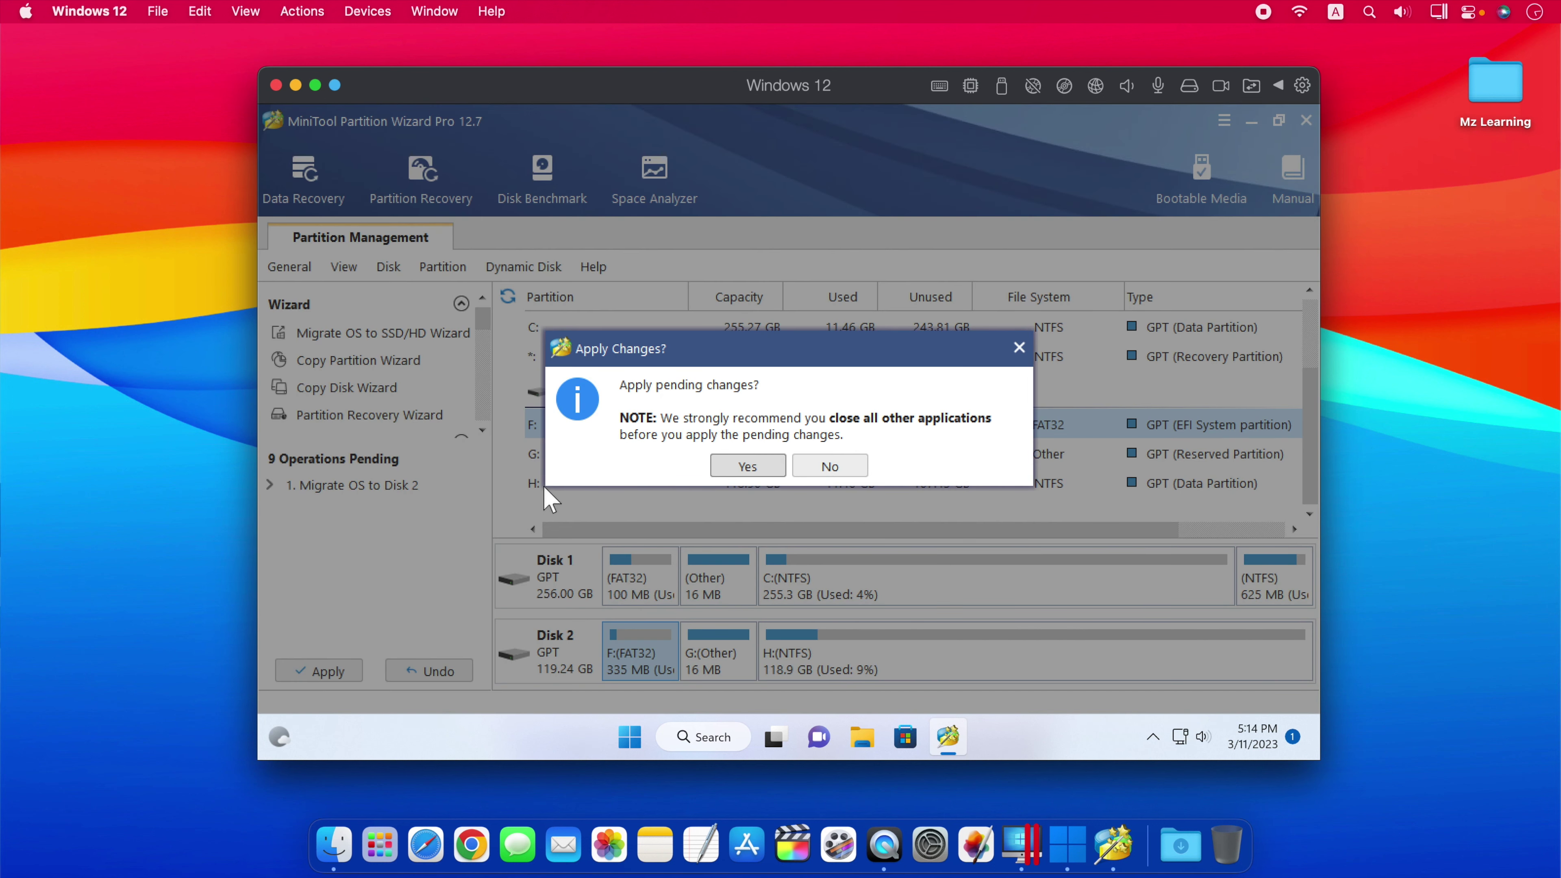
pyautogui.click(745, 467)
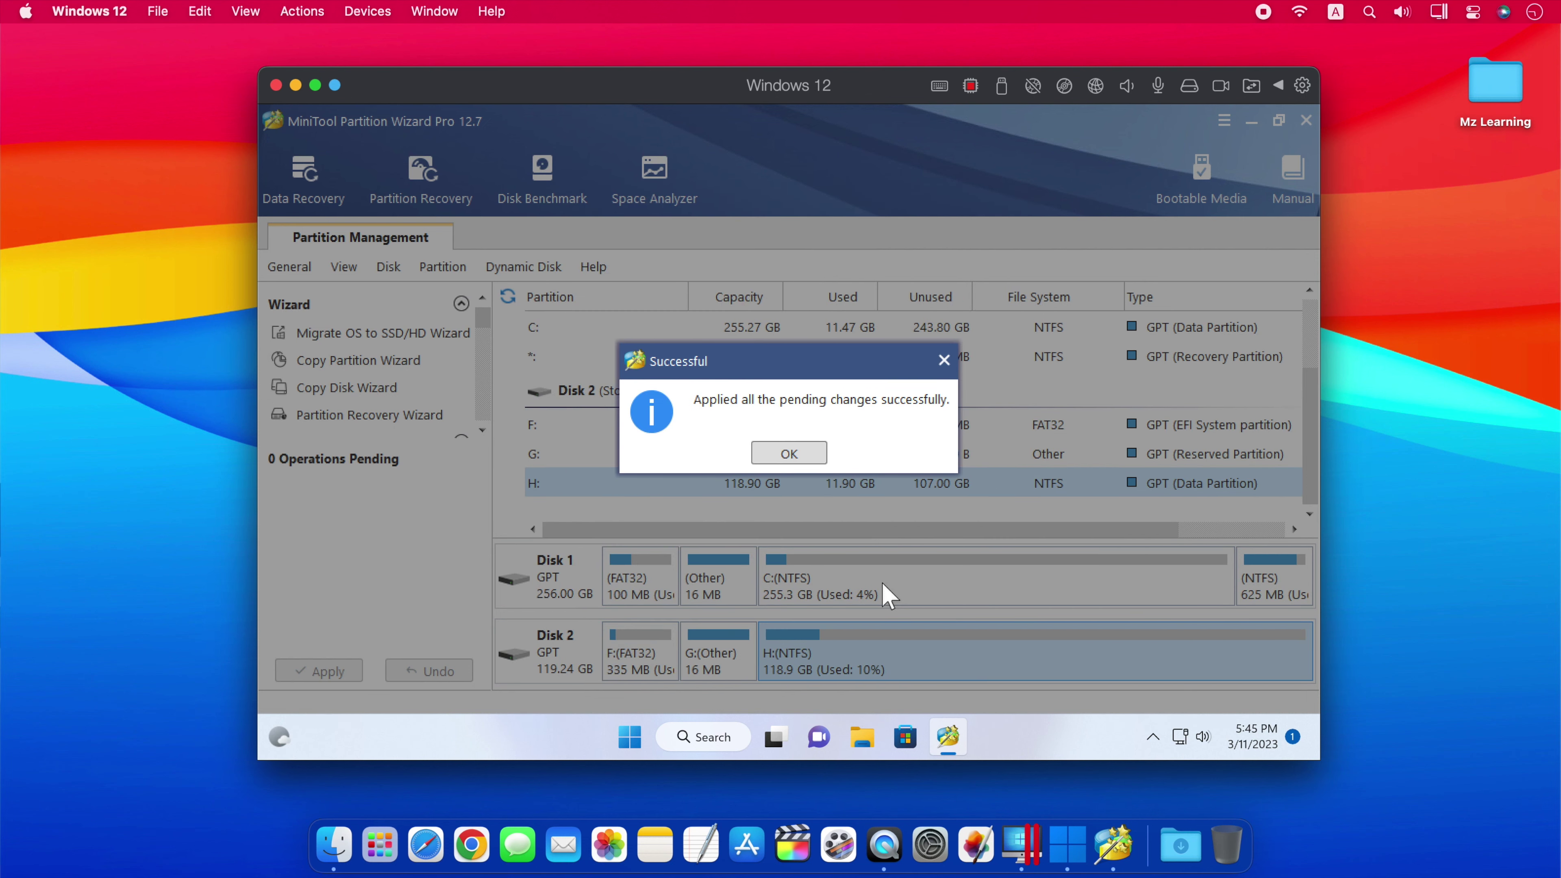
pyautogui.click(793, 454)
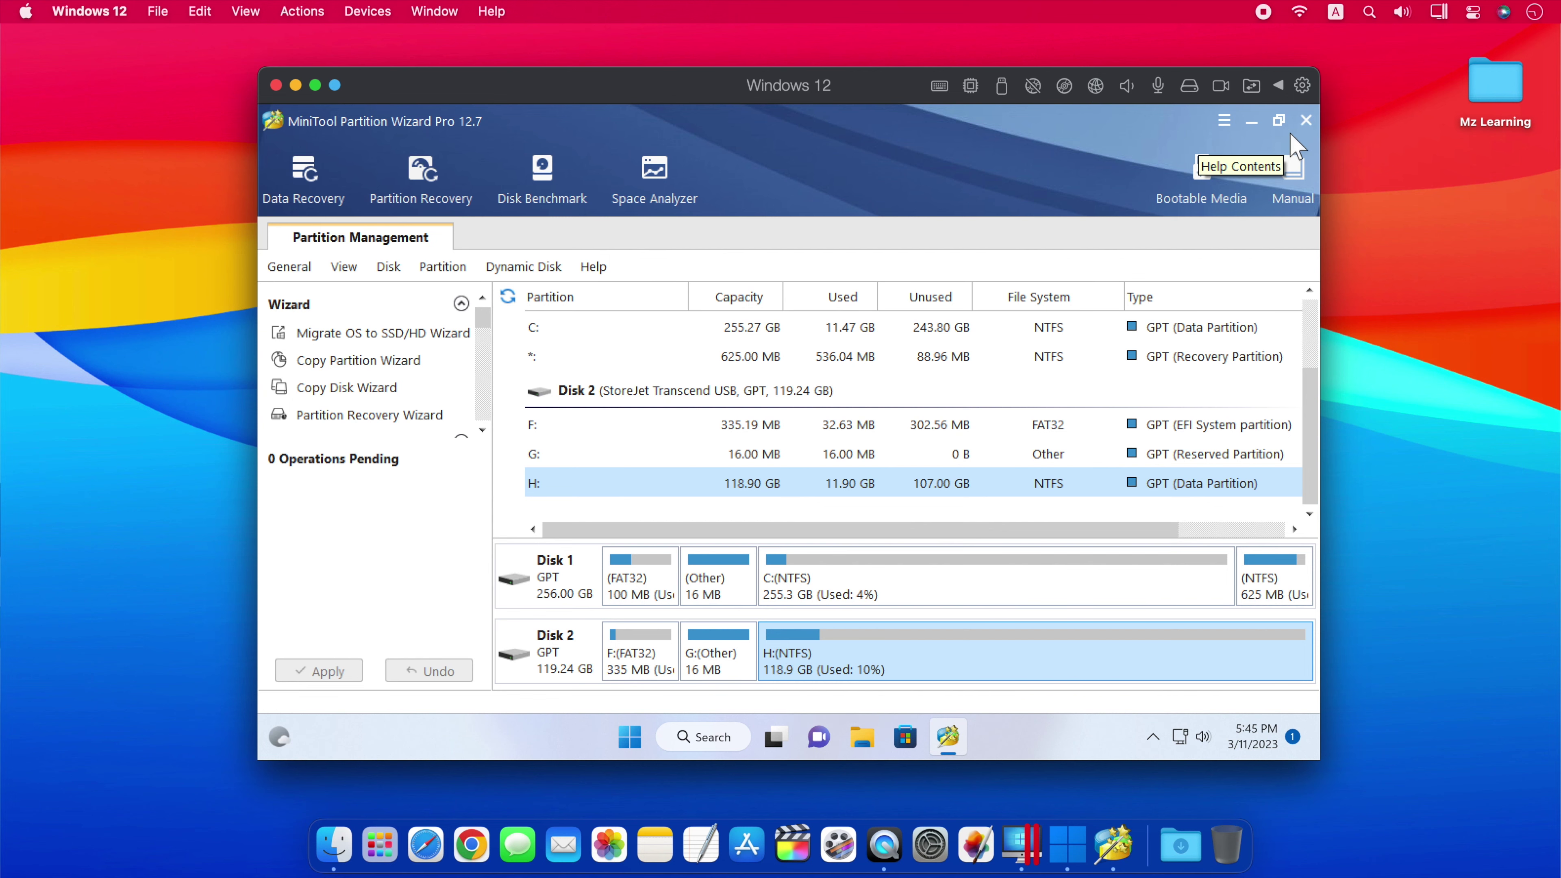
# Quit Partition Wizard and allow the Boot Camp download from support.apple.com.
pyautogui.click(1304, 121)
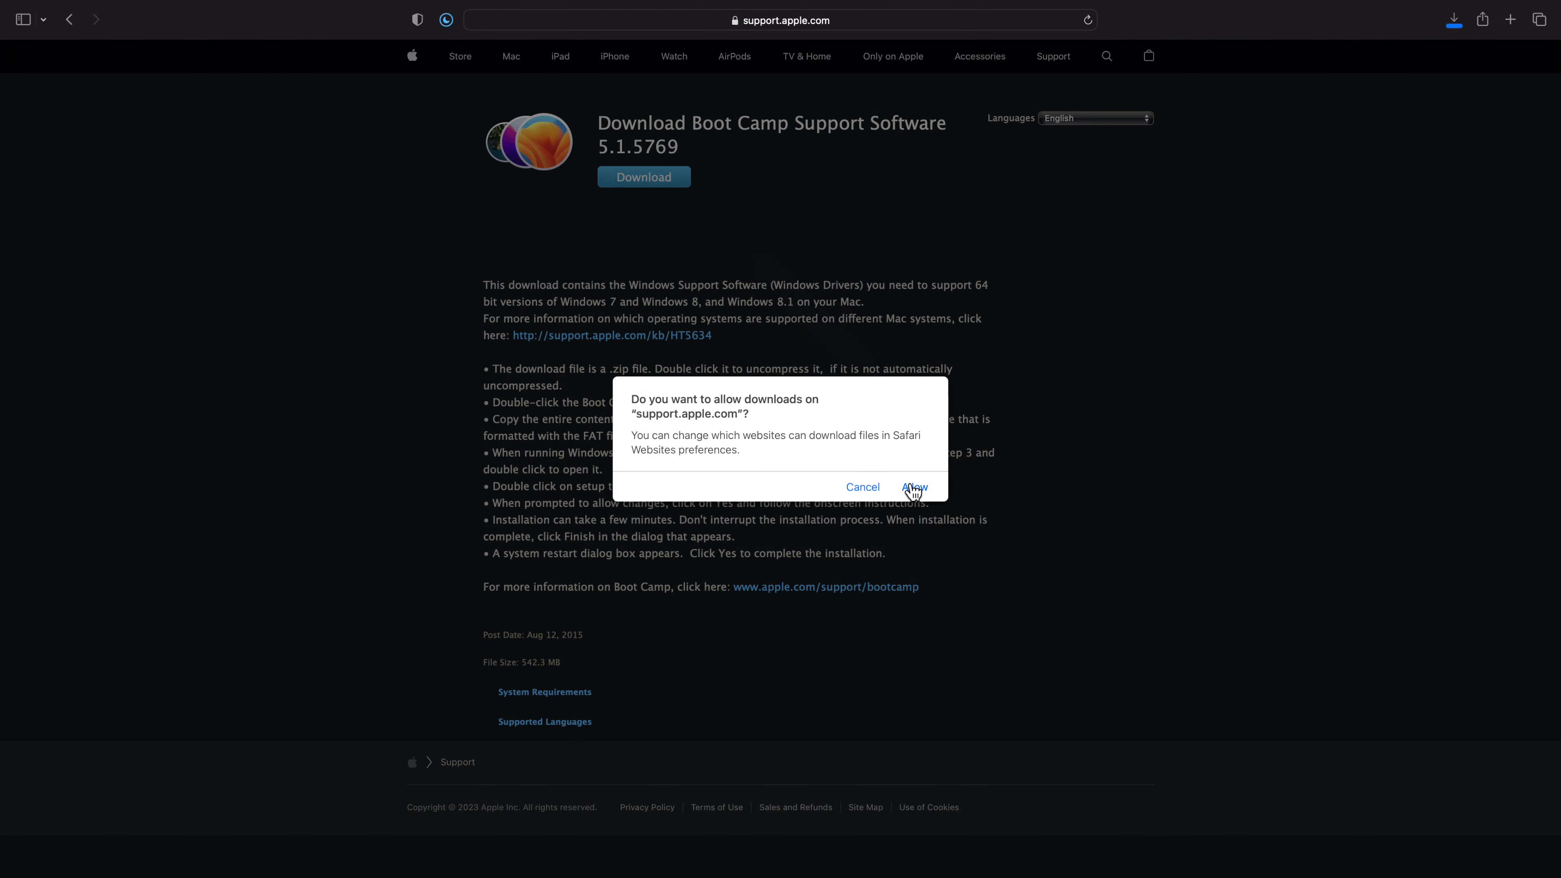
pyautogui.click(913, 487)
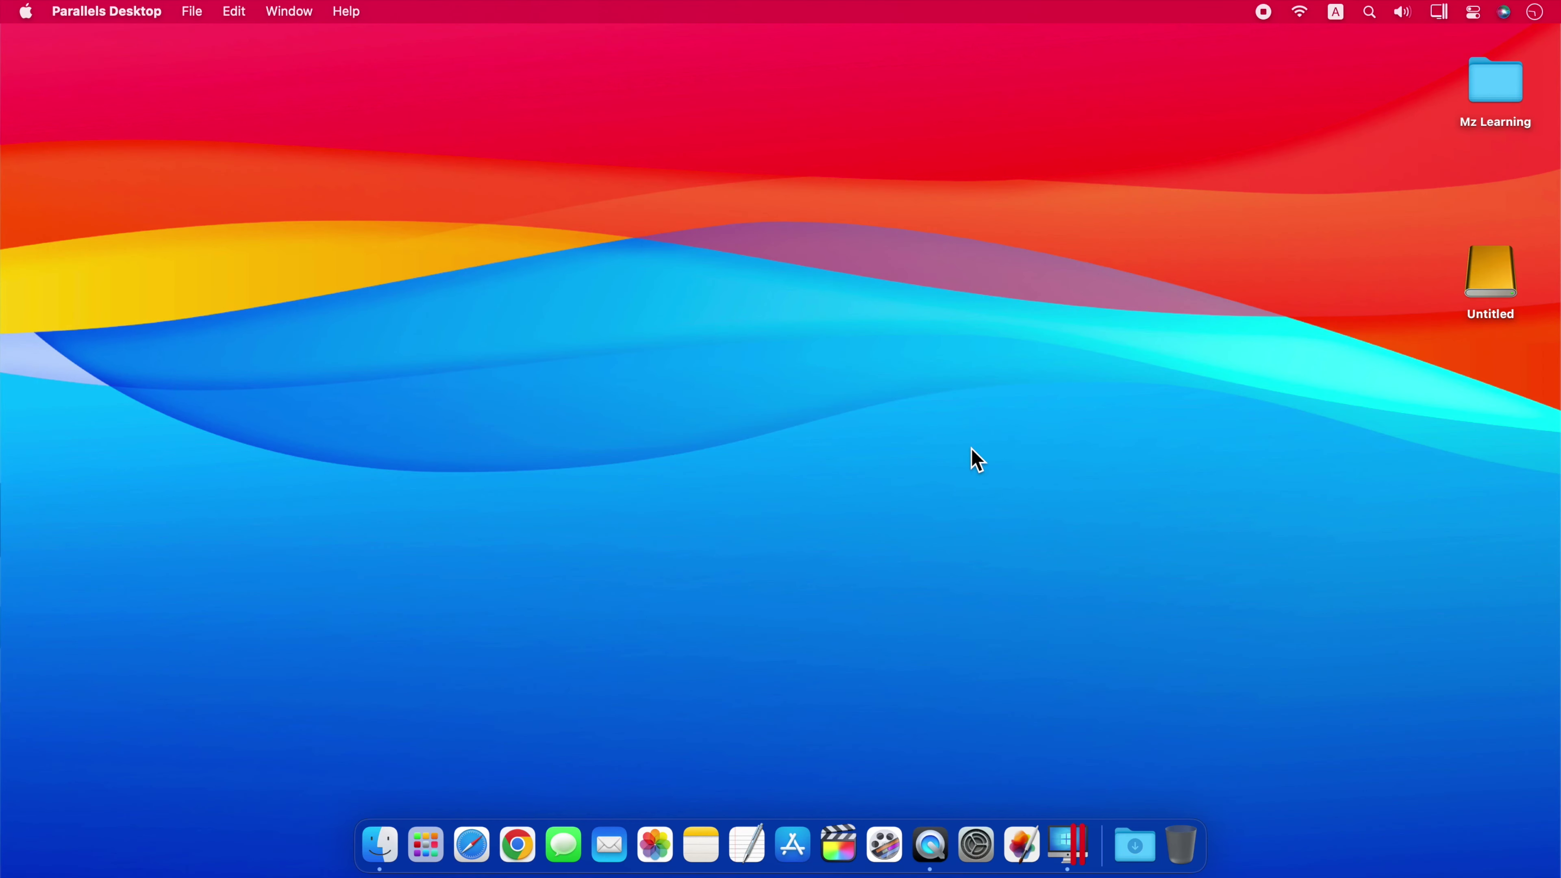
# Save the Windows support software as a WindowsSupport folder on the Desktop, then quit Boot Camp Assistant.
pyautogui.click(1299, 520)
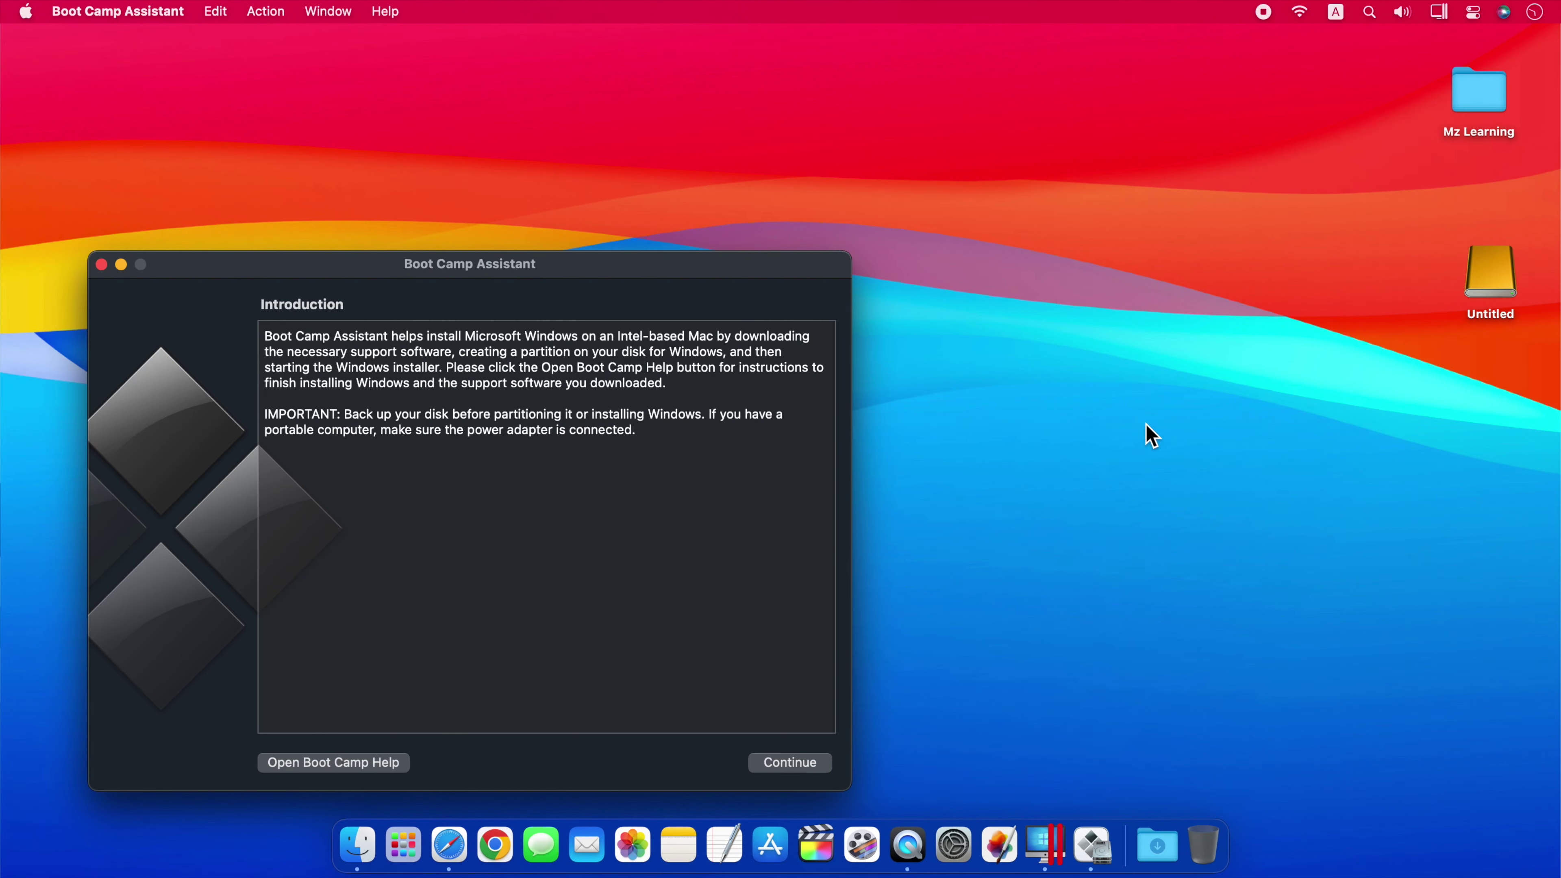
pyautogui.moveTo(683, 264); pyautogui.dragTo(916, 181)
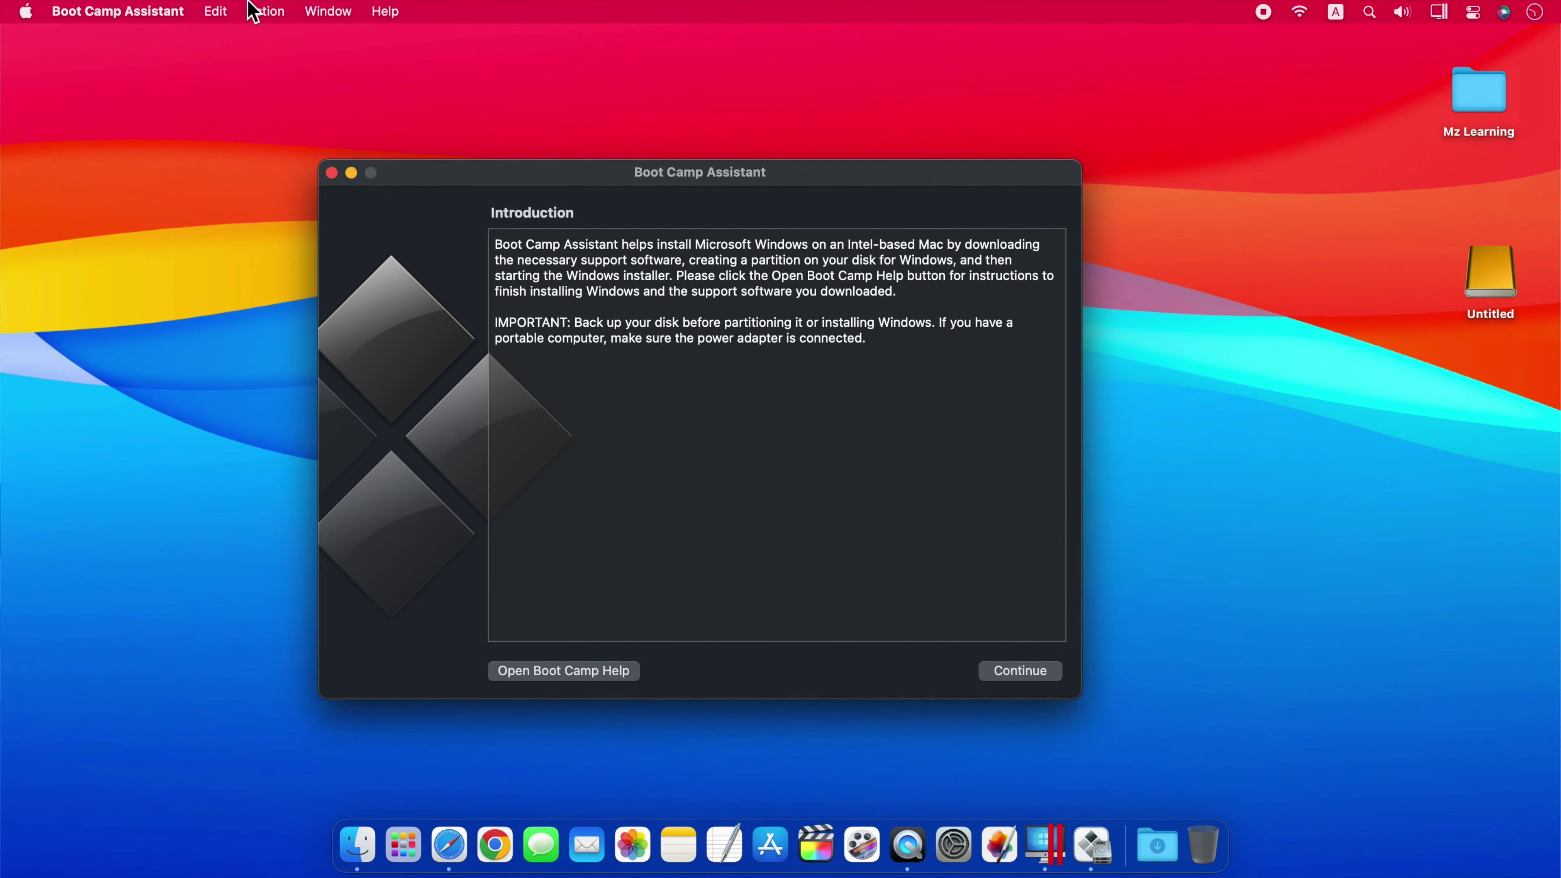
pyautogui.click(254, 11)
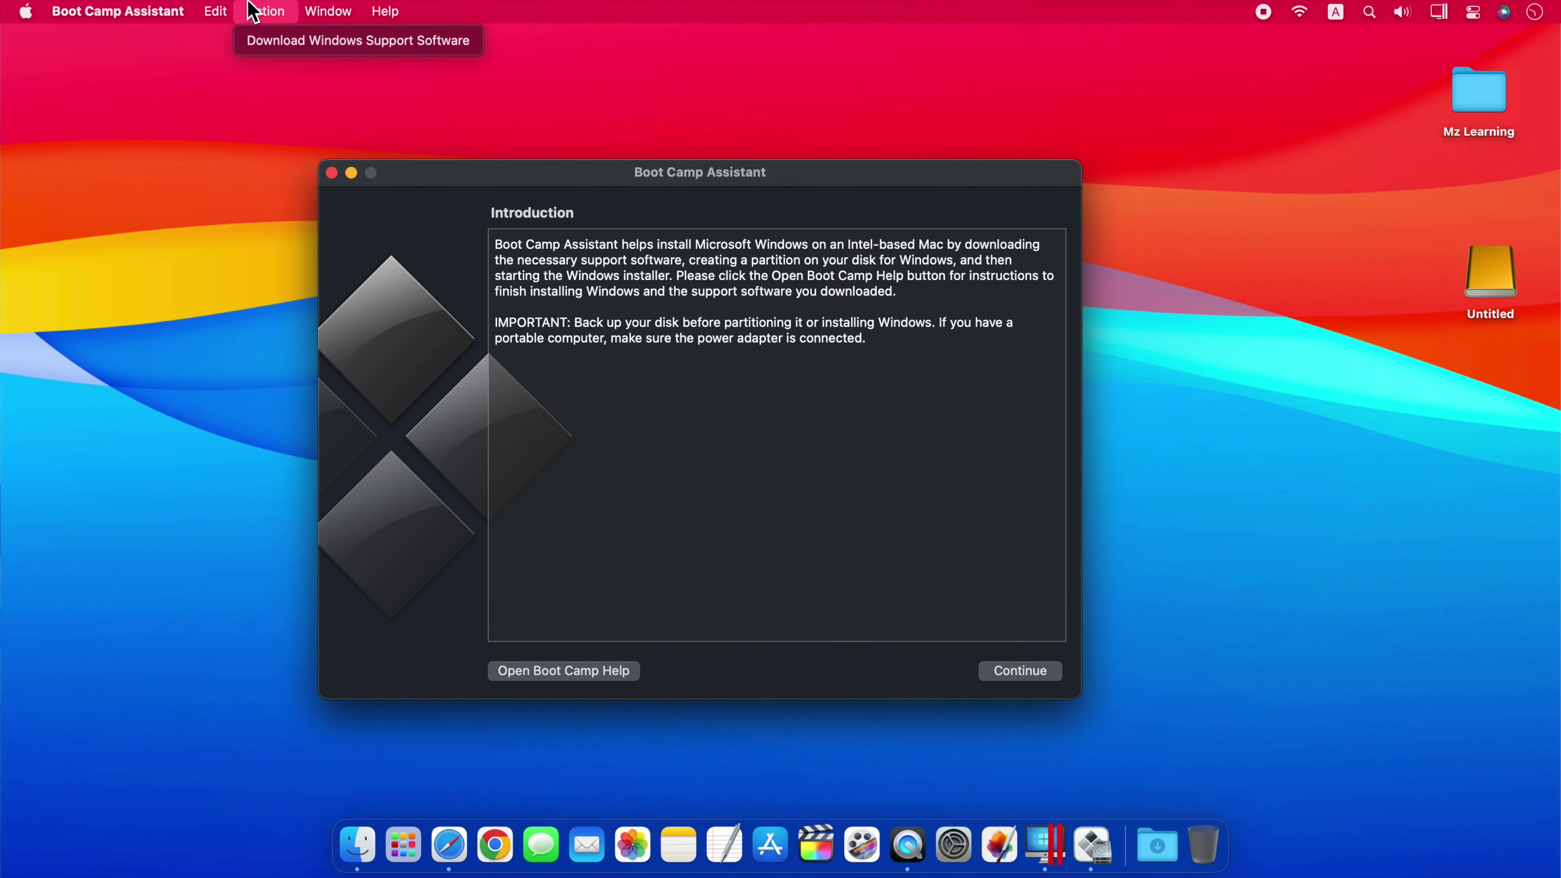
pyautogui.click(376, 48)
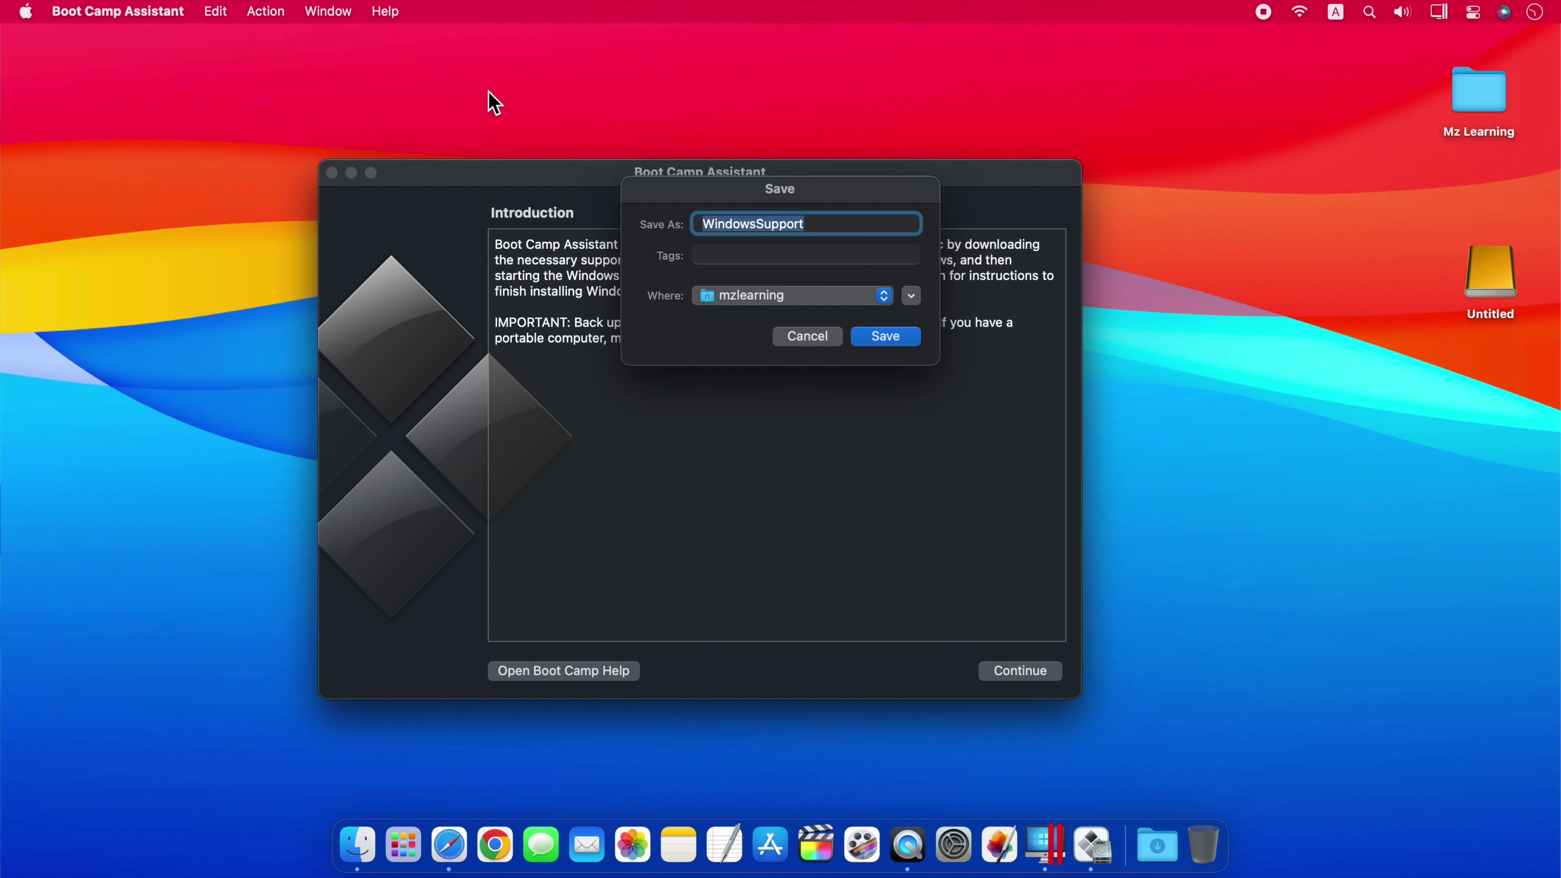
pyautogui.click(771, 296)
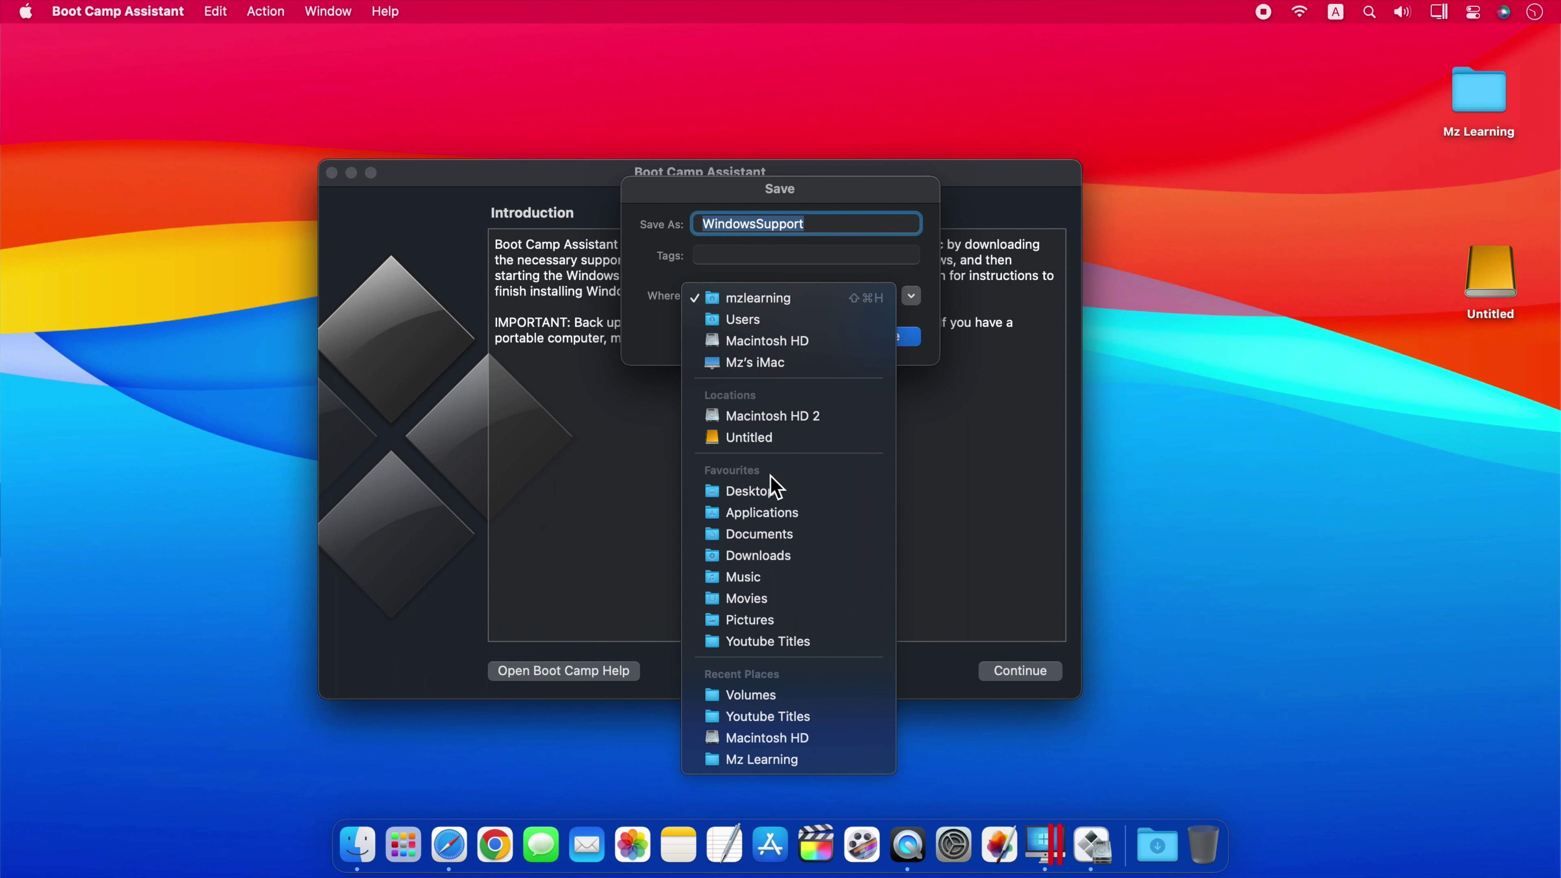
pyautogui.click(775, 490)
pyautogui.press('Return')
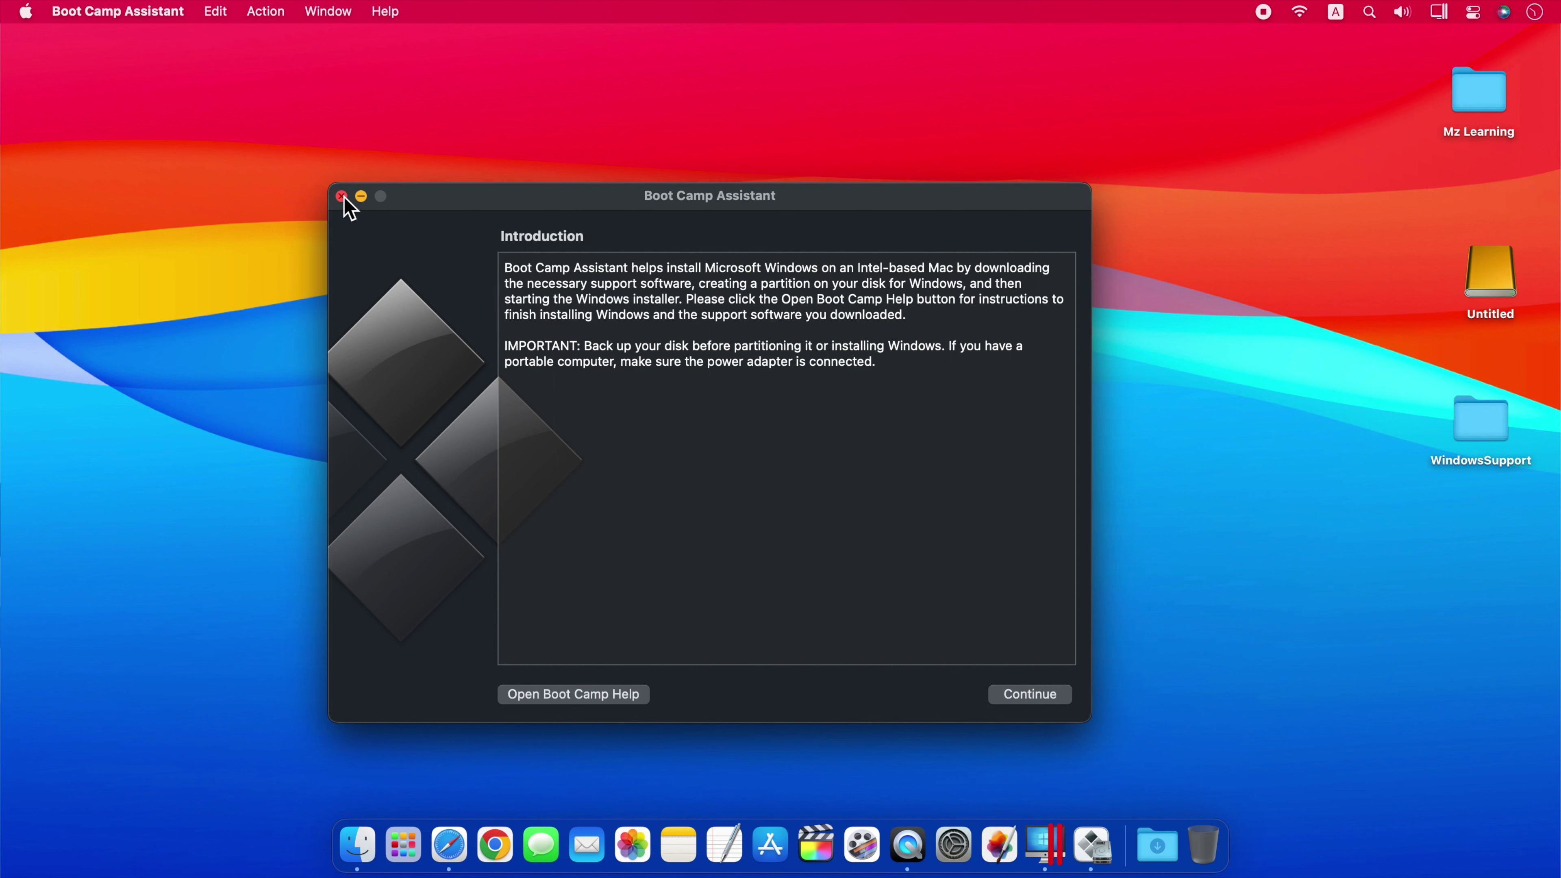
pyautogui.click(332, 174)
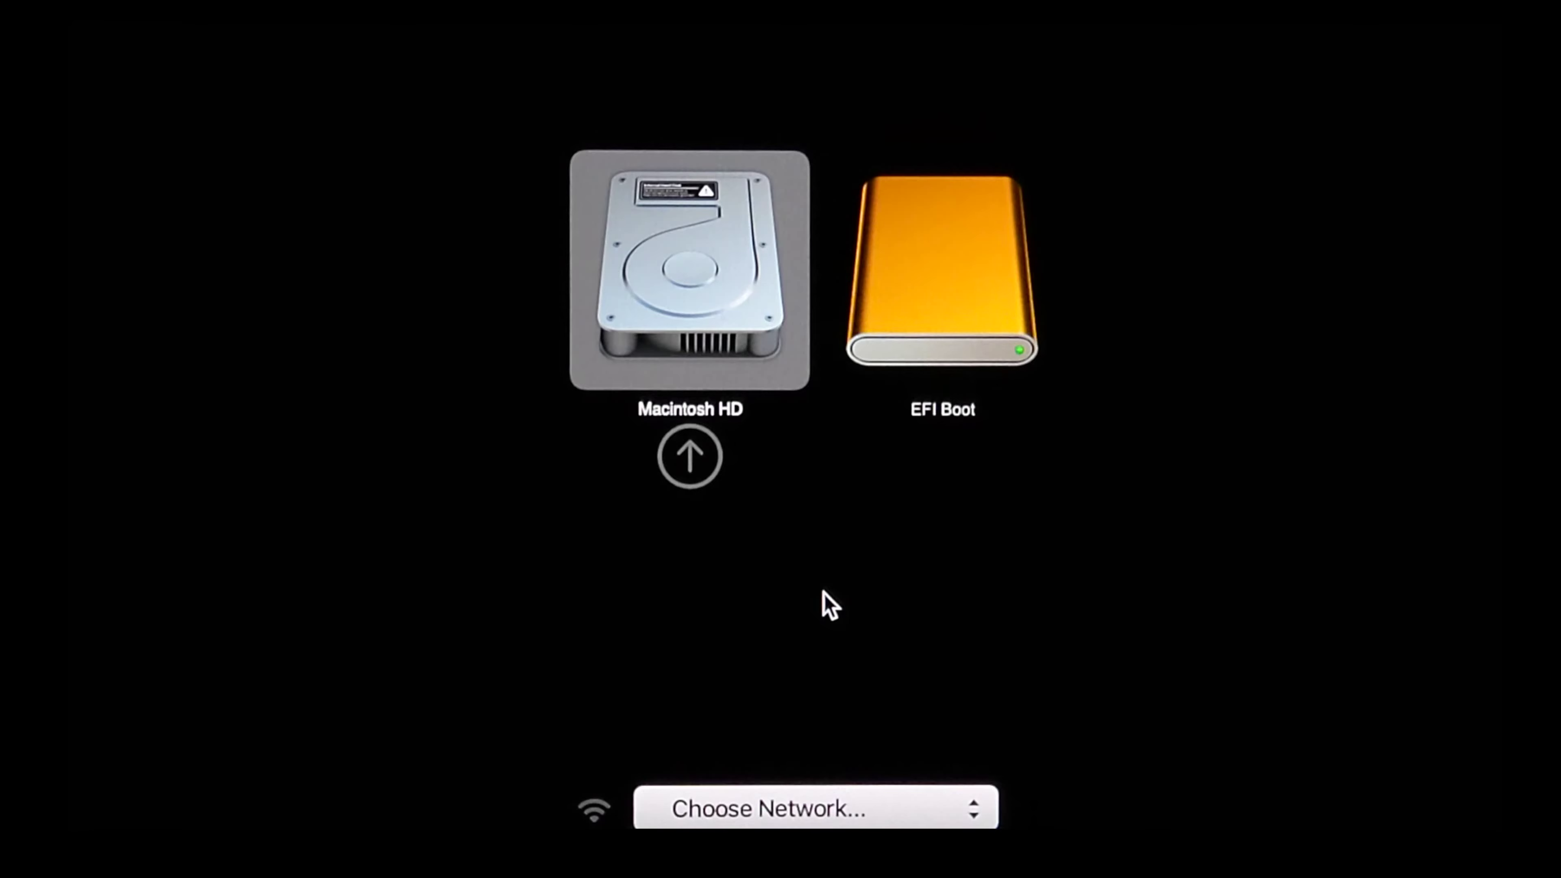
# Select the EFI Boot drive in Startup Manager to boot Windows.
pyautogui.press('Right')
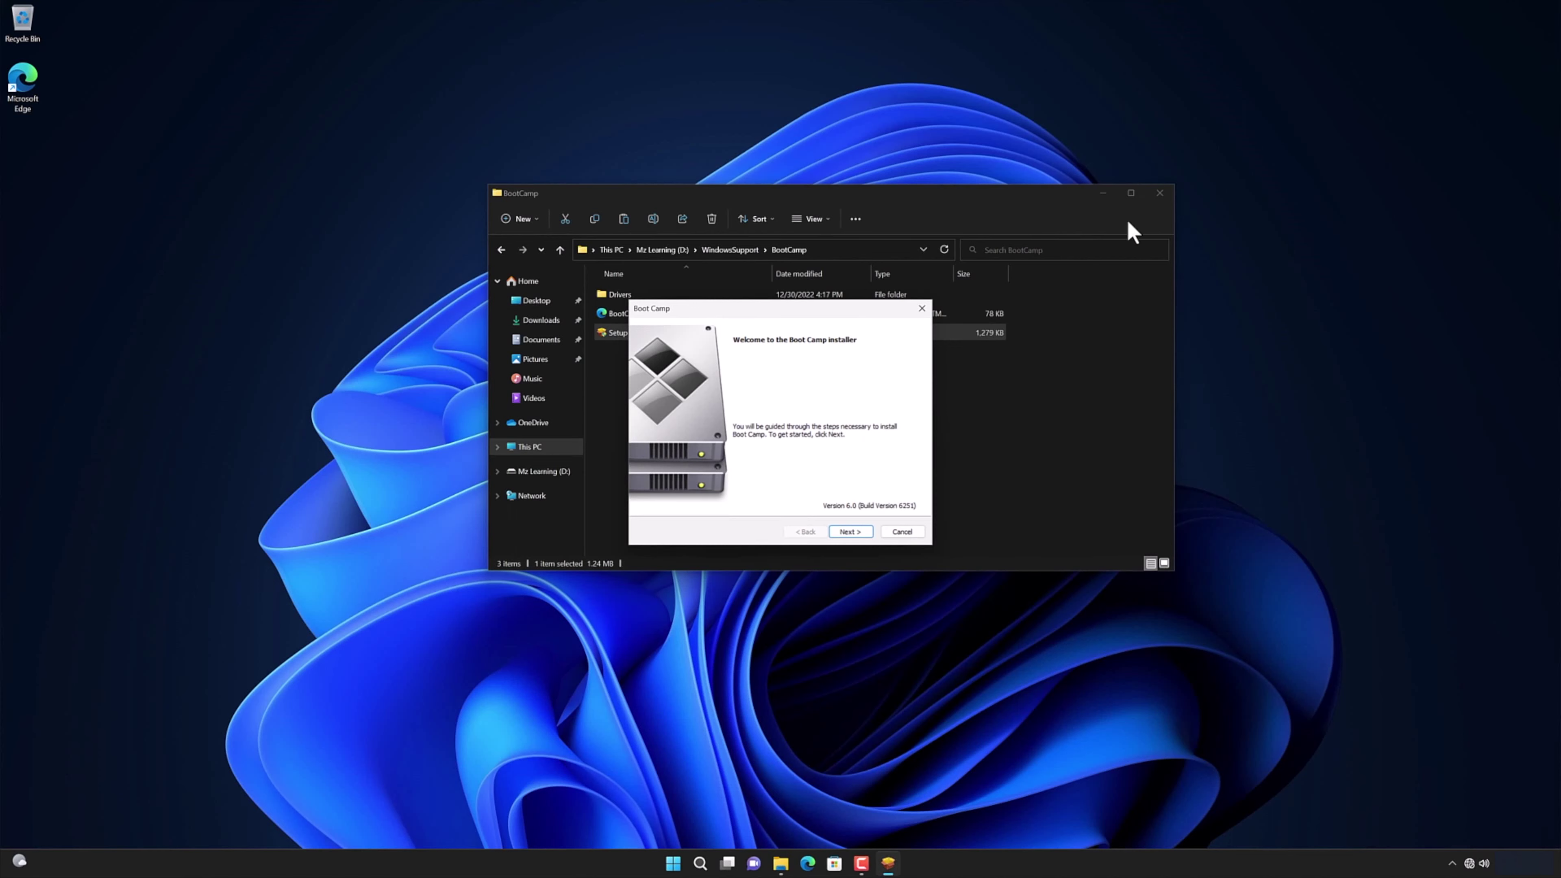
# Run Boot Camp Setup, accept the licence, install, finish, and agree to restart Windows.
pyautogui.click(1160, 195)
pyautogui.click(851, 532)
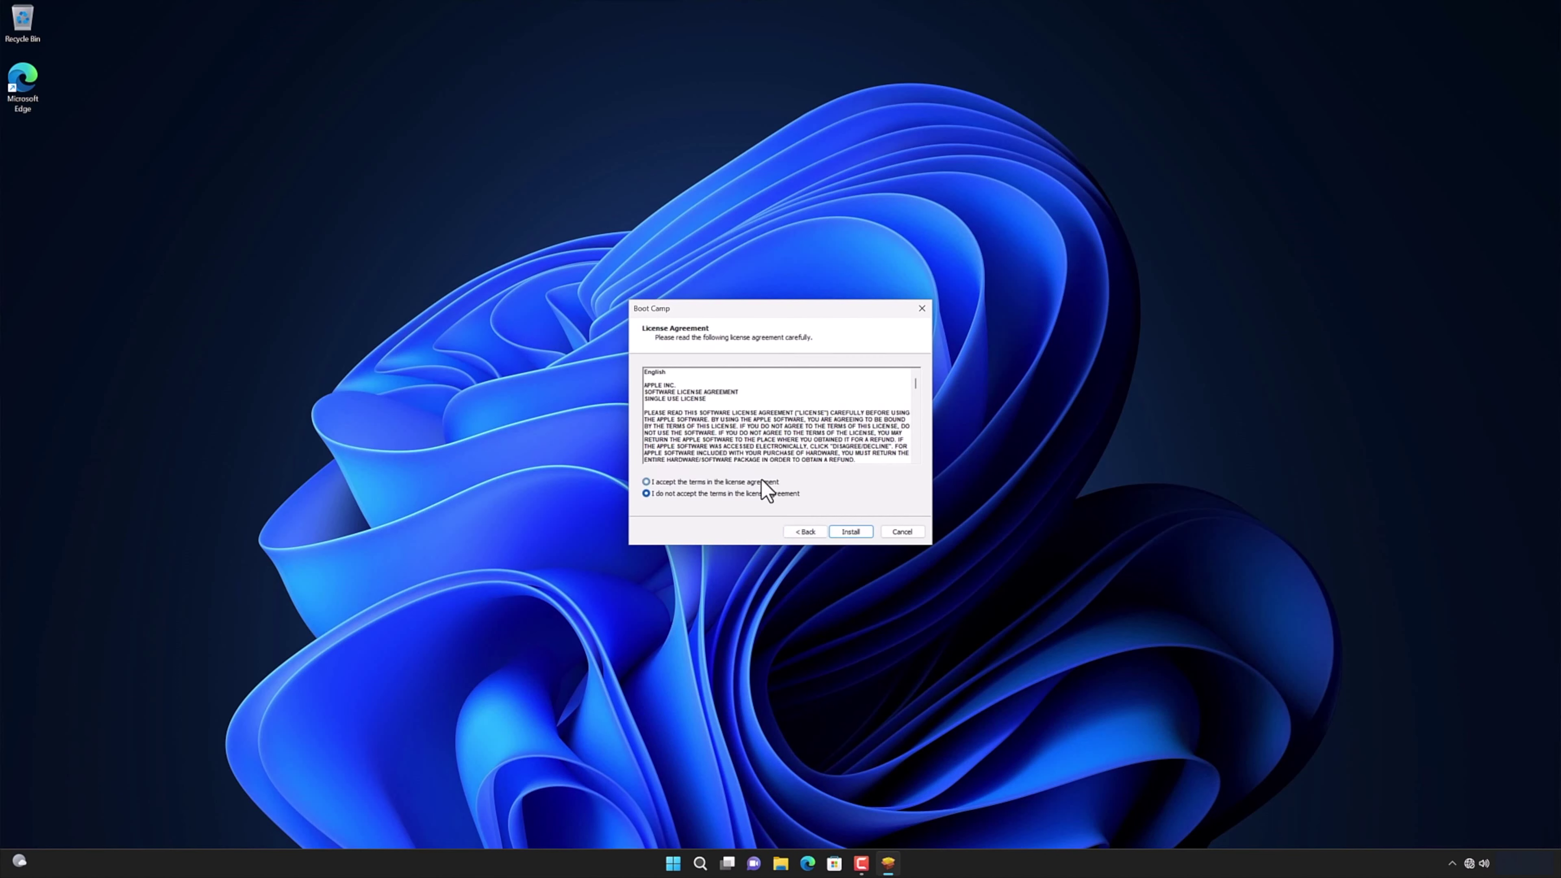
pyautogui.click(763, 481)
pyautogui.click(849, 532)
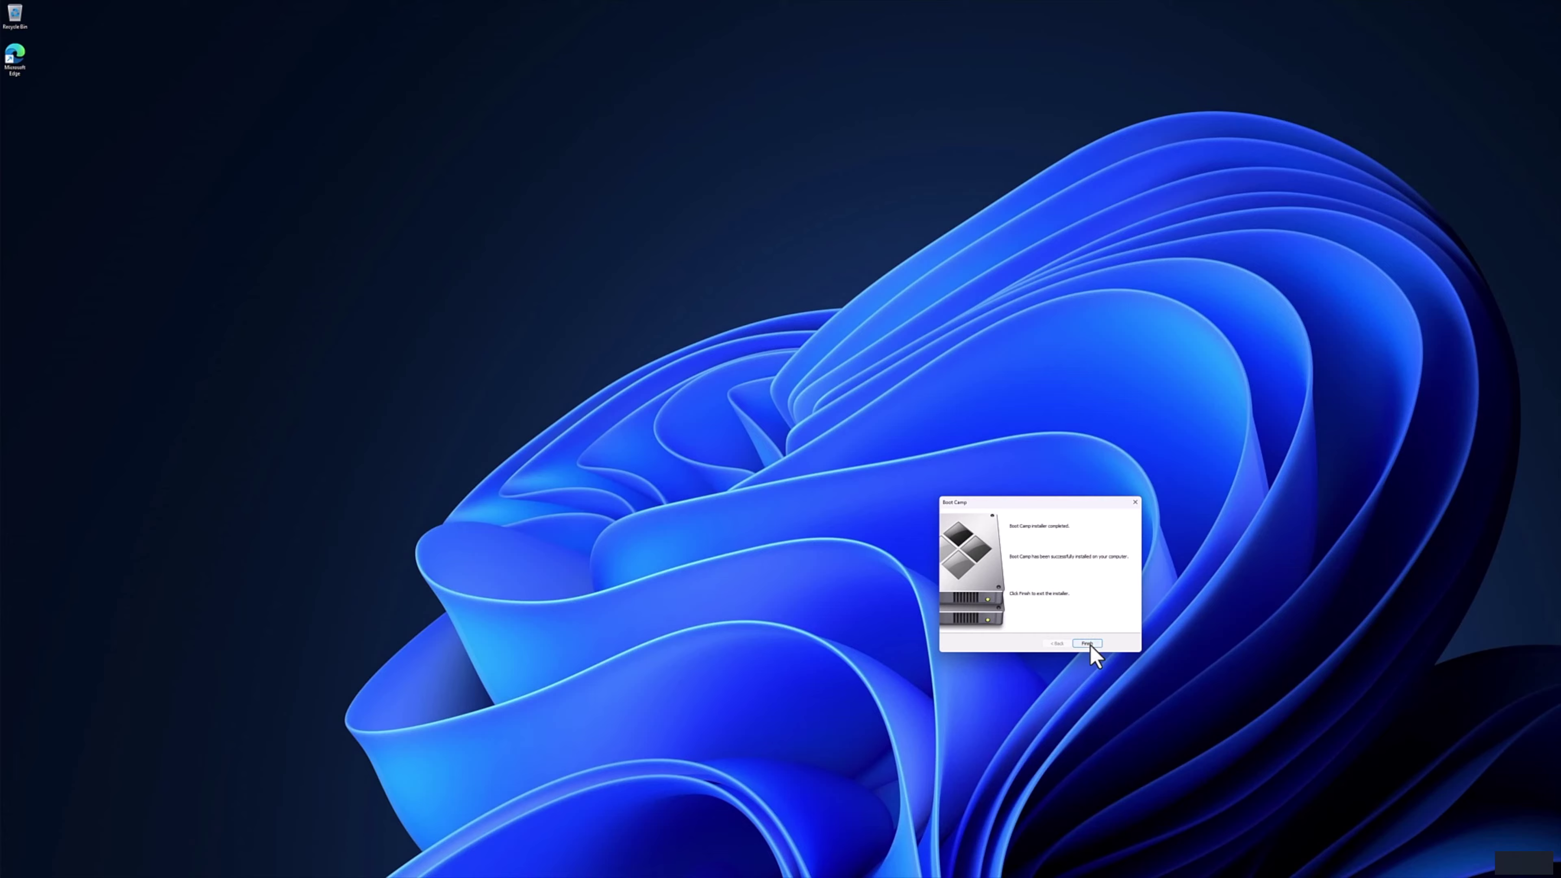
pyautogui.click(1087, 643)
pyautogui.click(1072, 610)
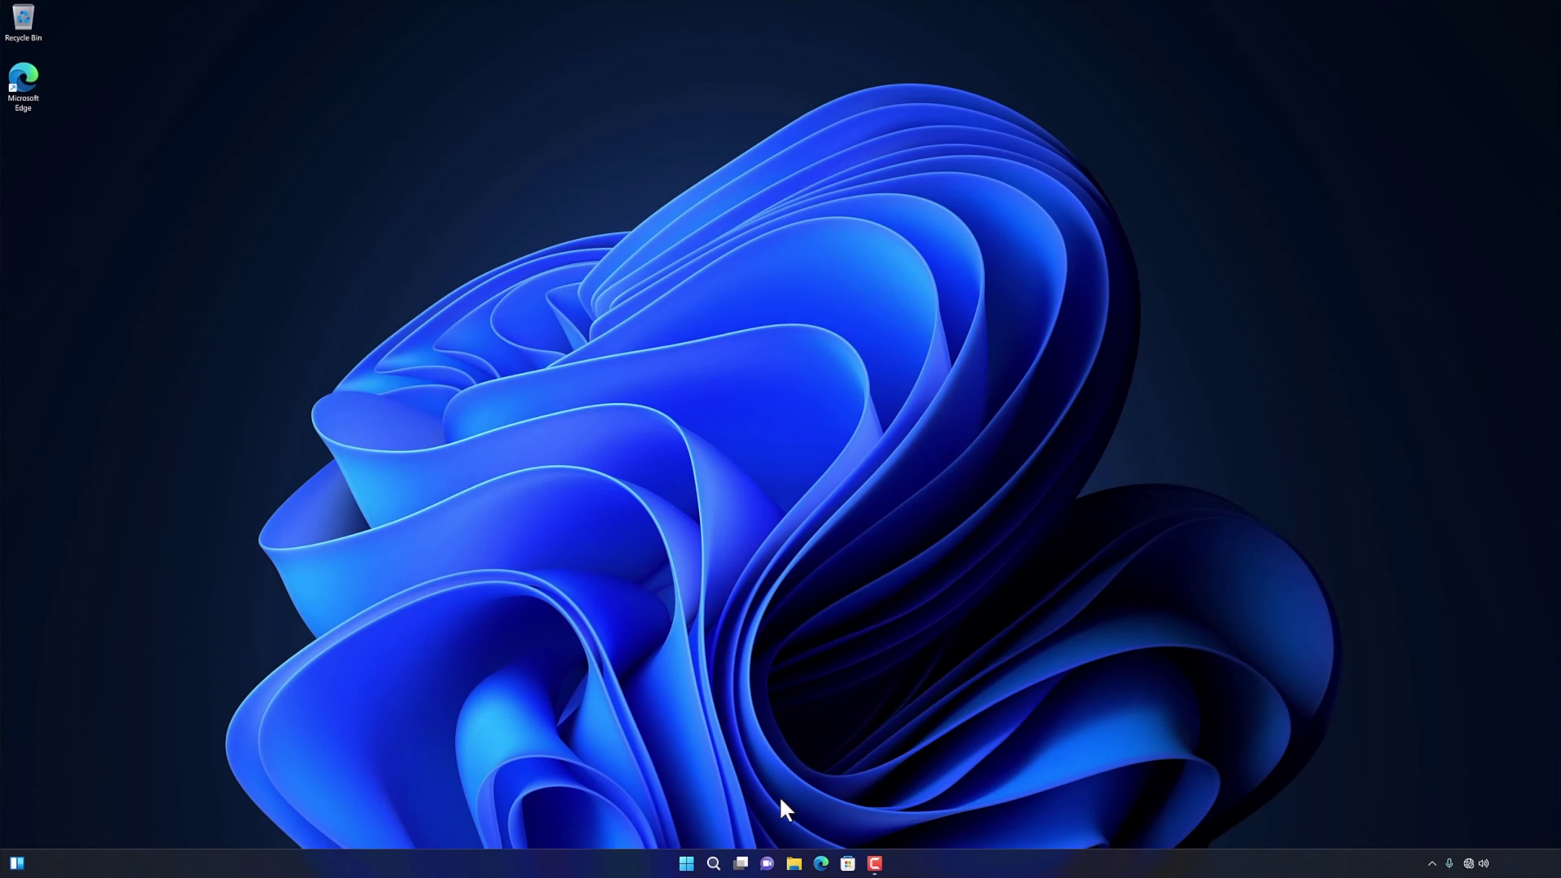
# Join the Hacker Wi-Fi network from Quick Settings by pasting its security key.
pyautogui.click(687, 864)
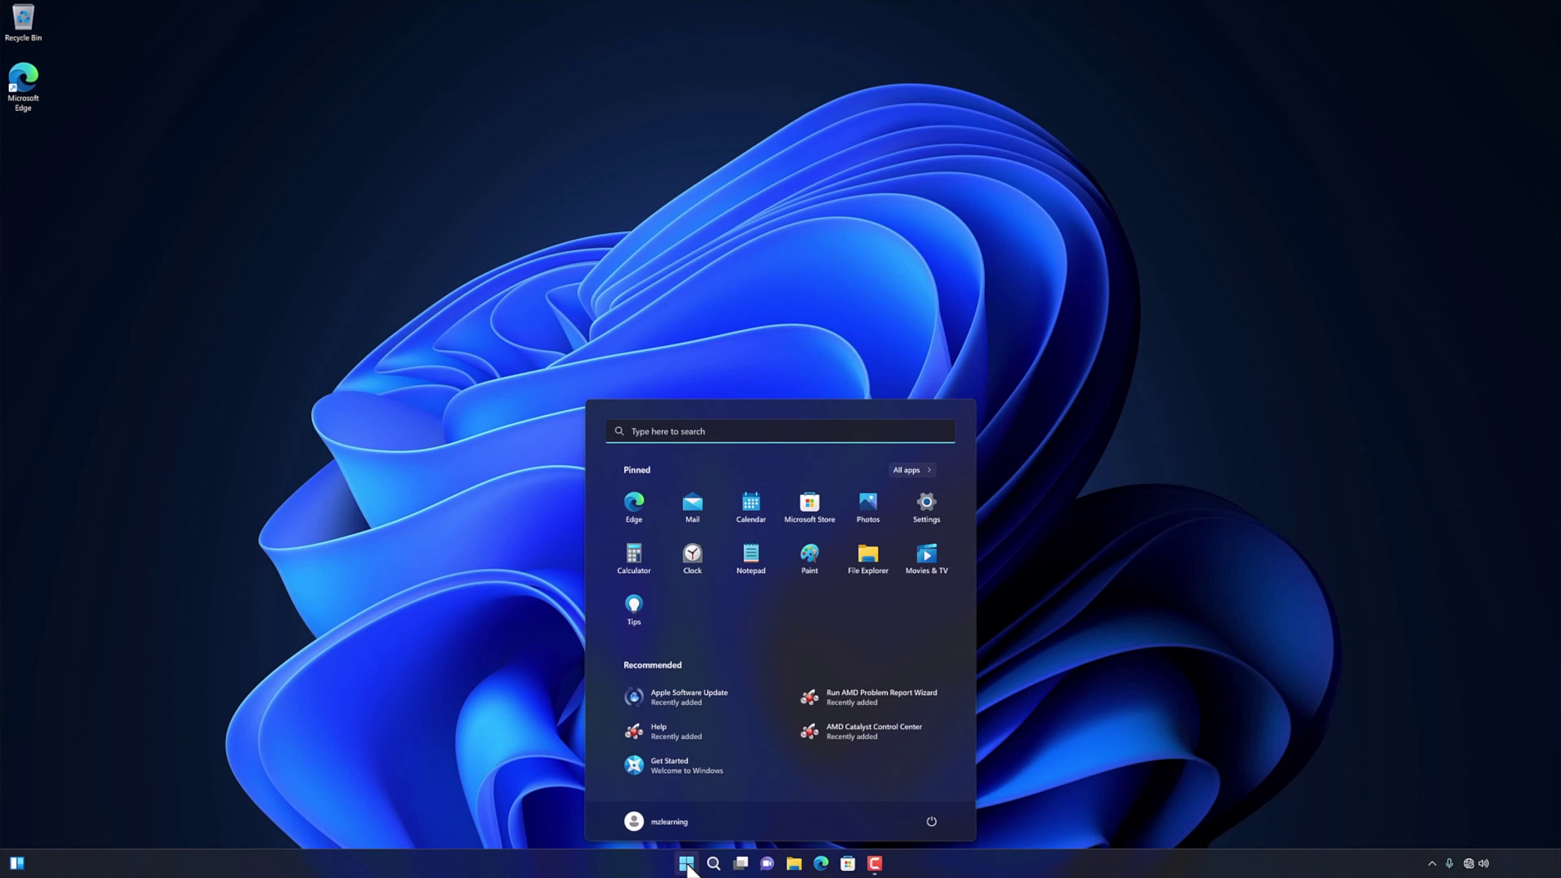
pyautogui.click(687, 863)
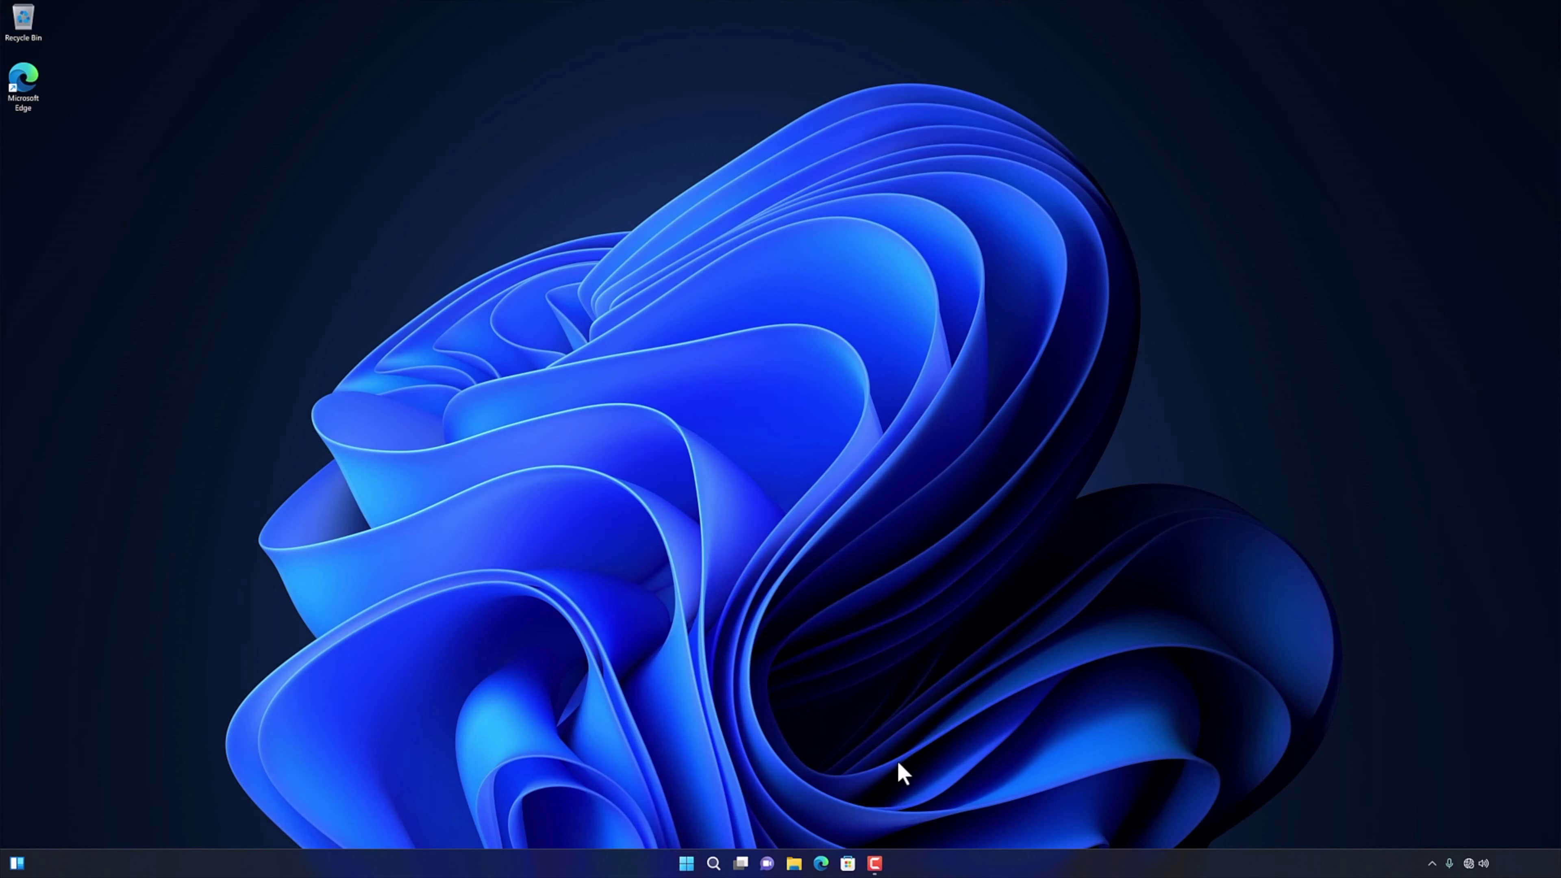
pyautogui.click(1468, 865)
pyautogui.click(1395, 575)
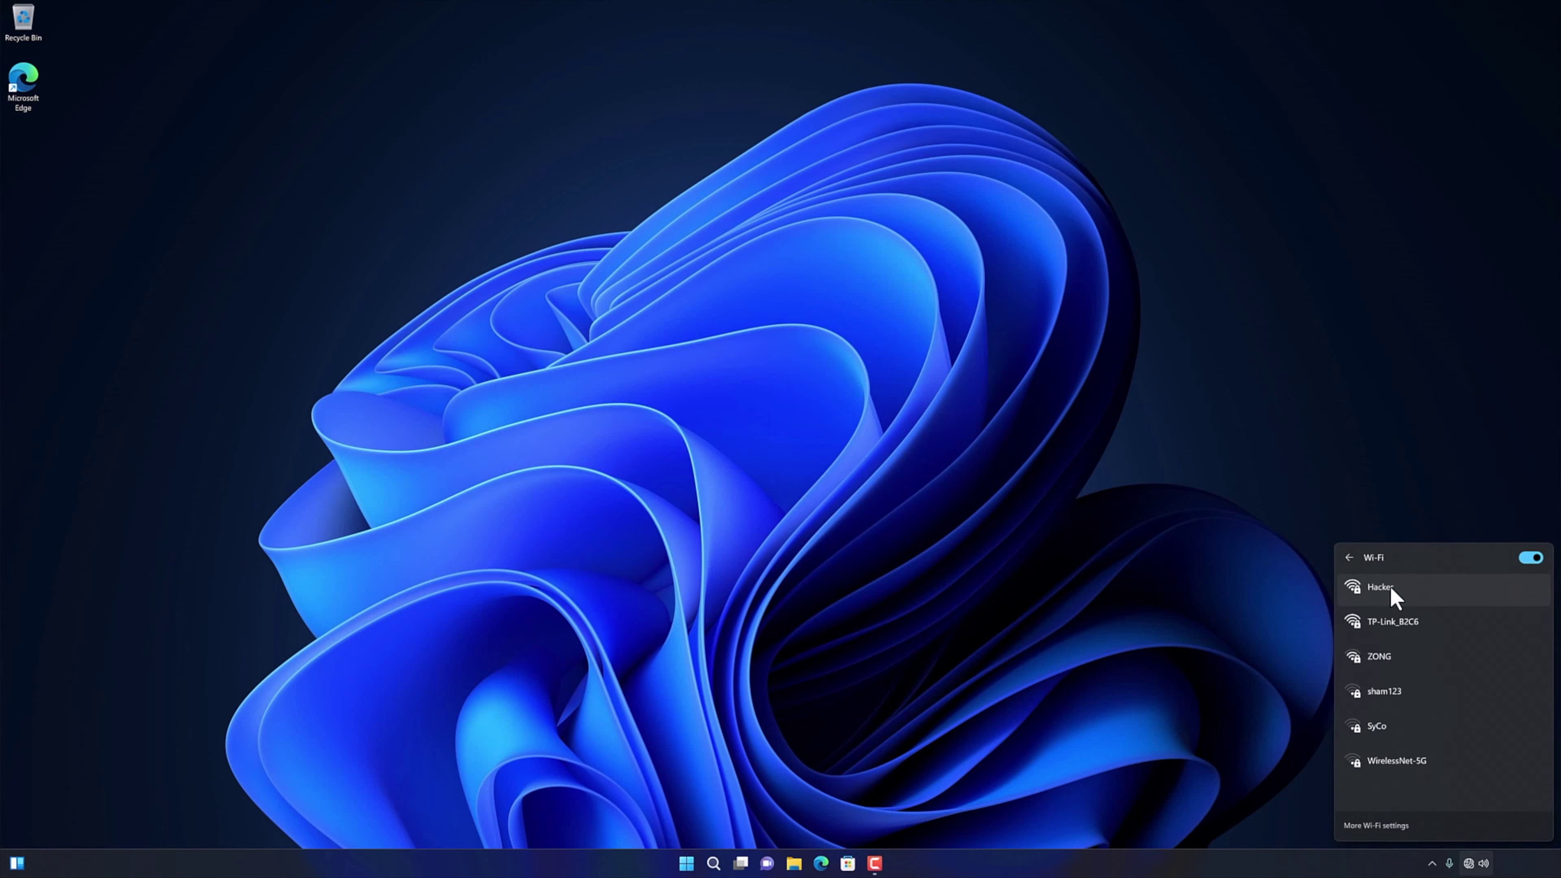
pyautogui.click(1394, 595)
pyautogui.click(1491, 645)
pyautogui.hotkey('ctrl', 'v')
pyautogui.click(1411, 662)
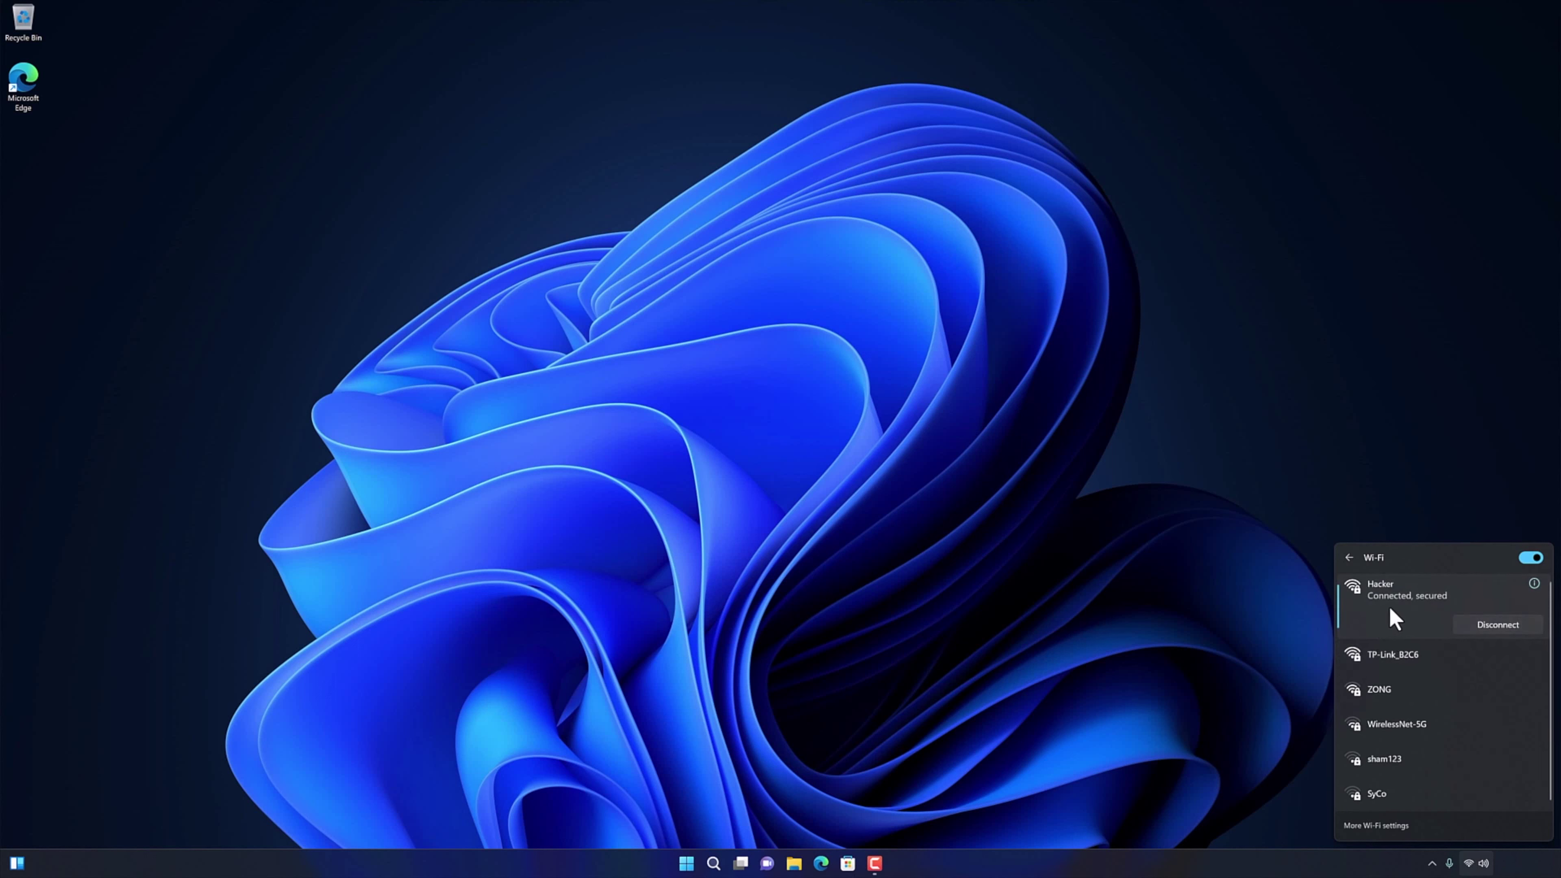
pyautogui.click(1348, 557)
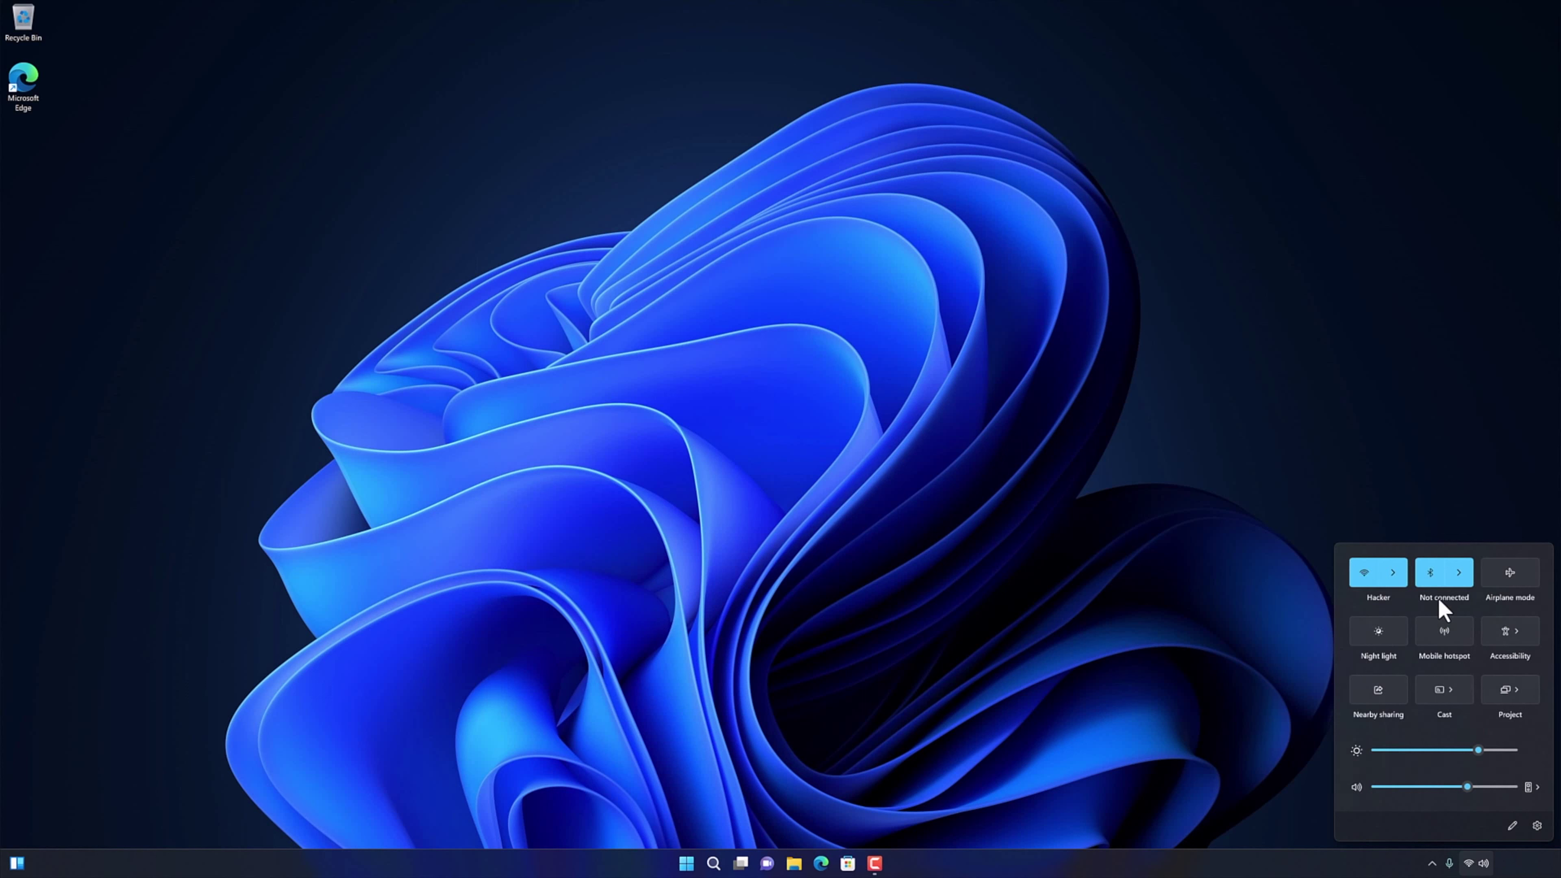
pyautogui.click(1278, 644)
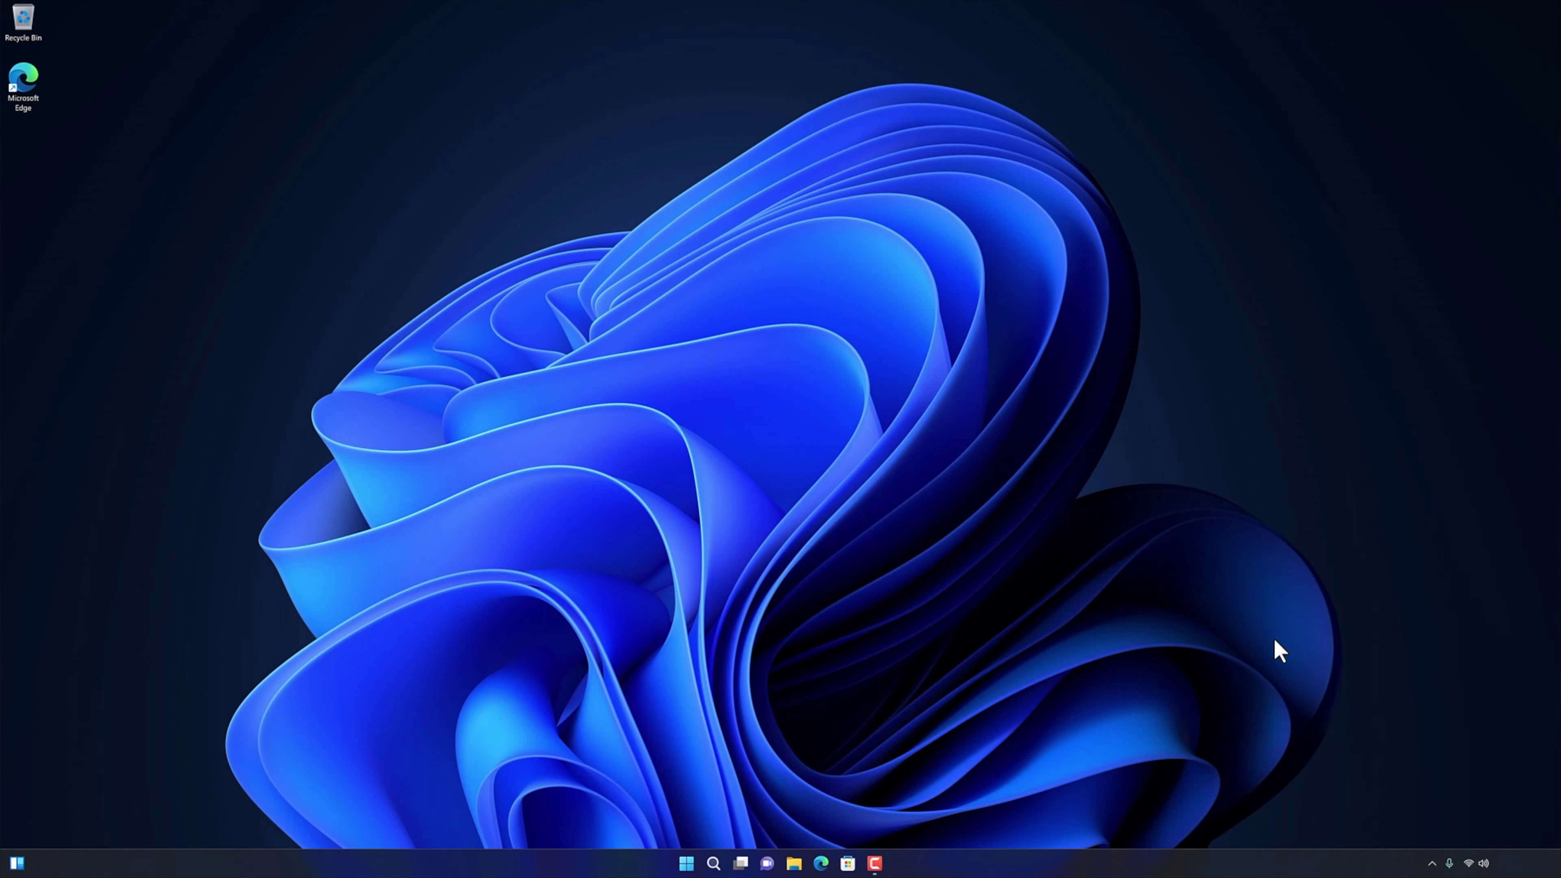
# Open Boot Camp Control Panel from the Boot Camp icon in the hidden tray icons.
pyautogui.click(1432, 862)
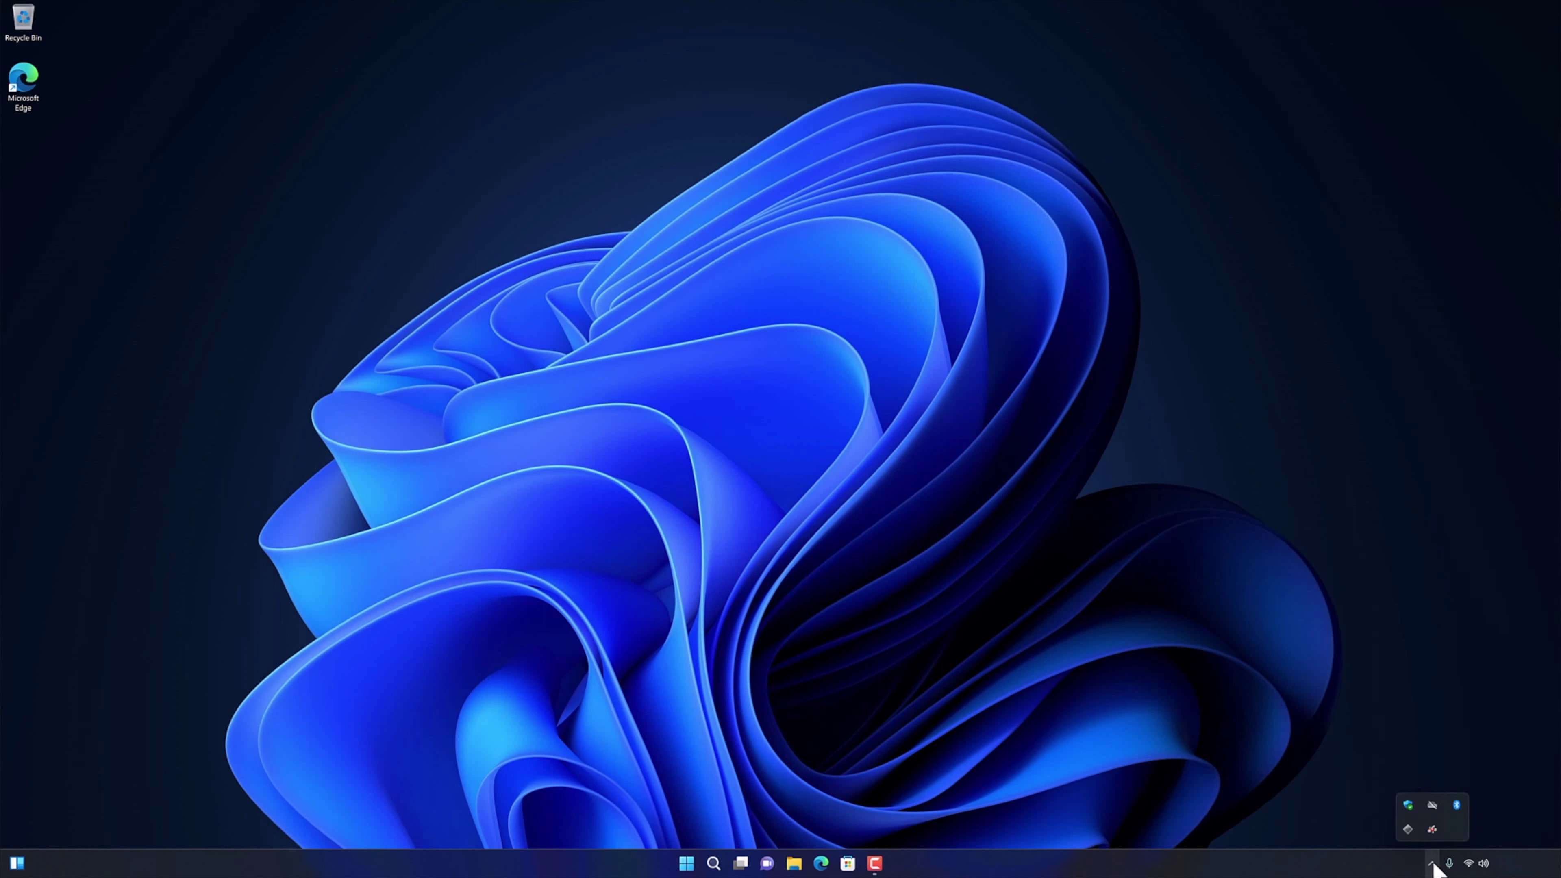
pyautogui.rightClick(1410, 830)
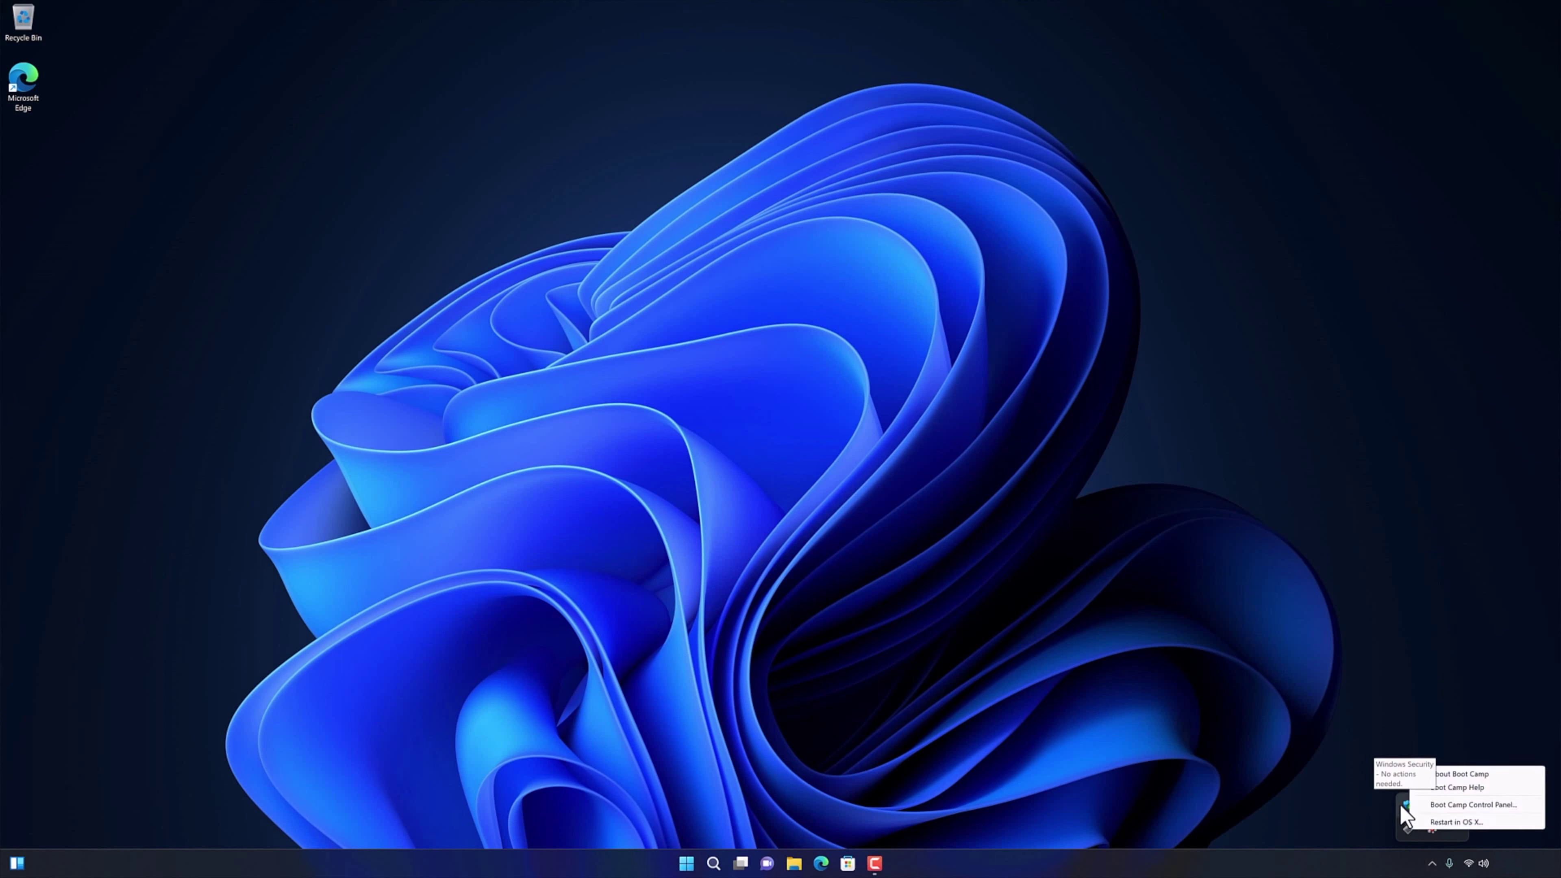
pyautogui.click(1438, 805)
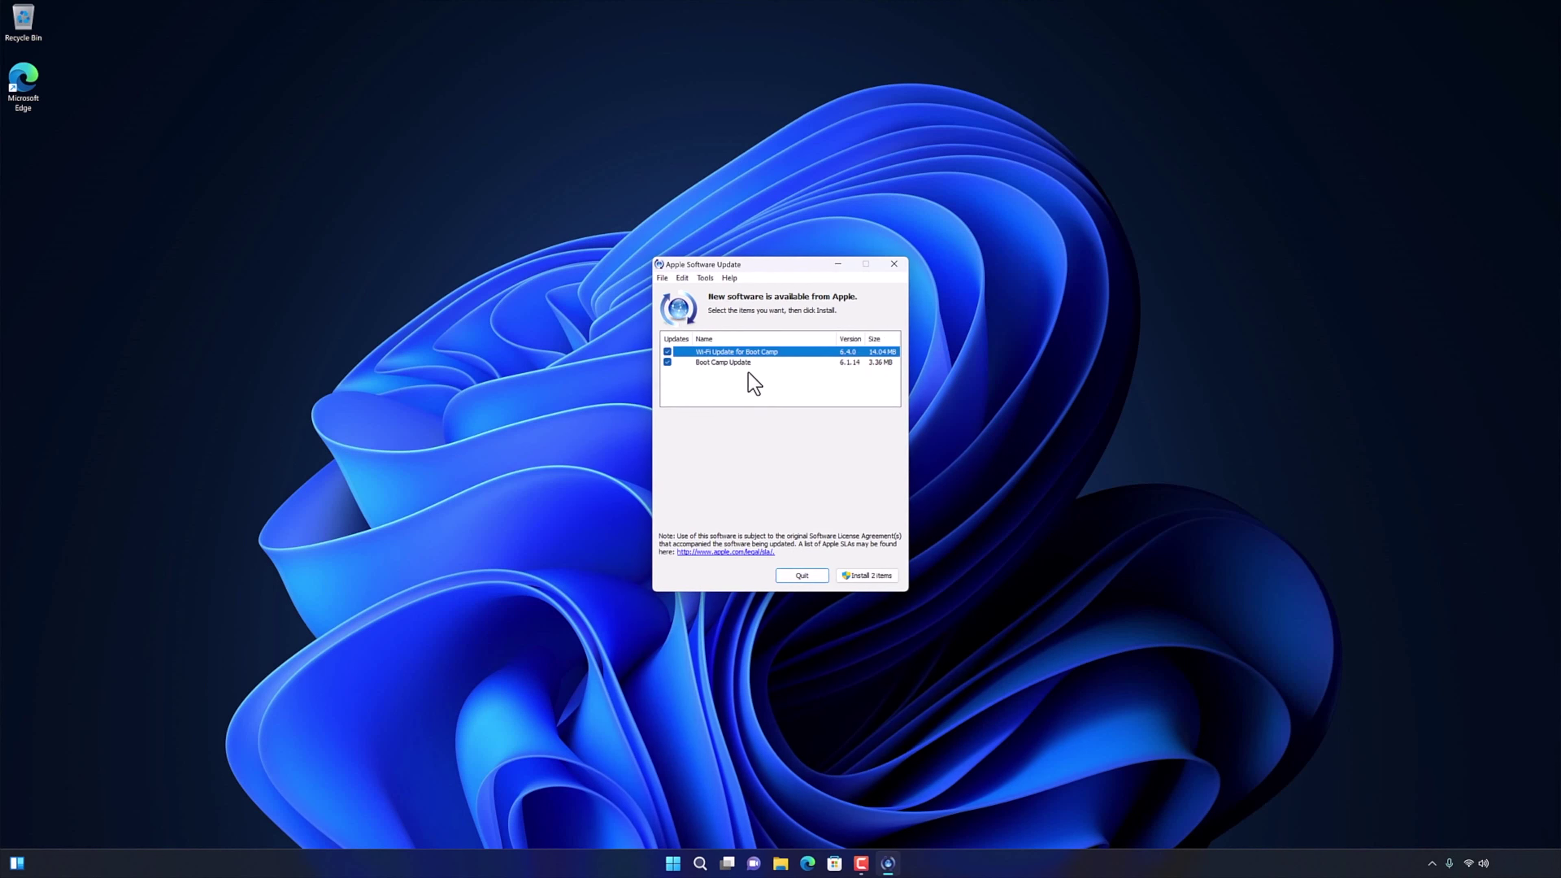
# After the failed install of both items, download the Boot Camp updates using Download Only.
pyautogui.click(867, 575)
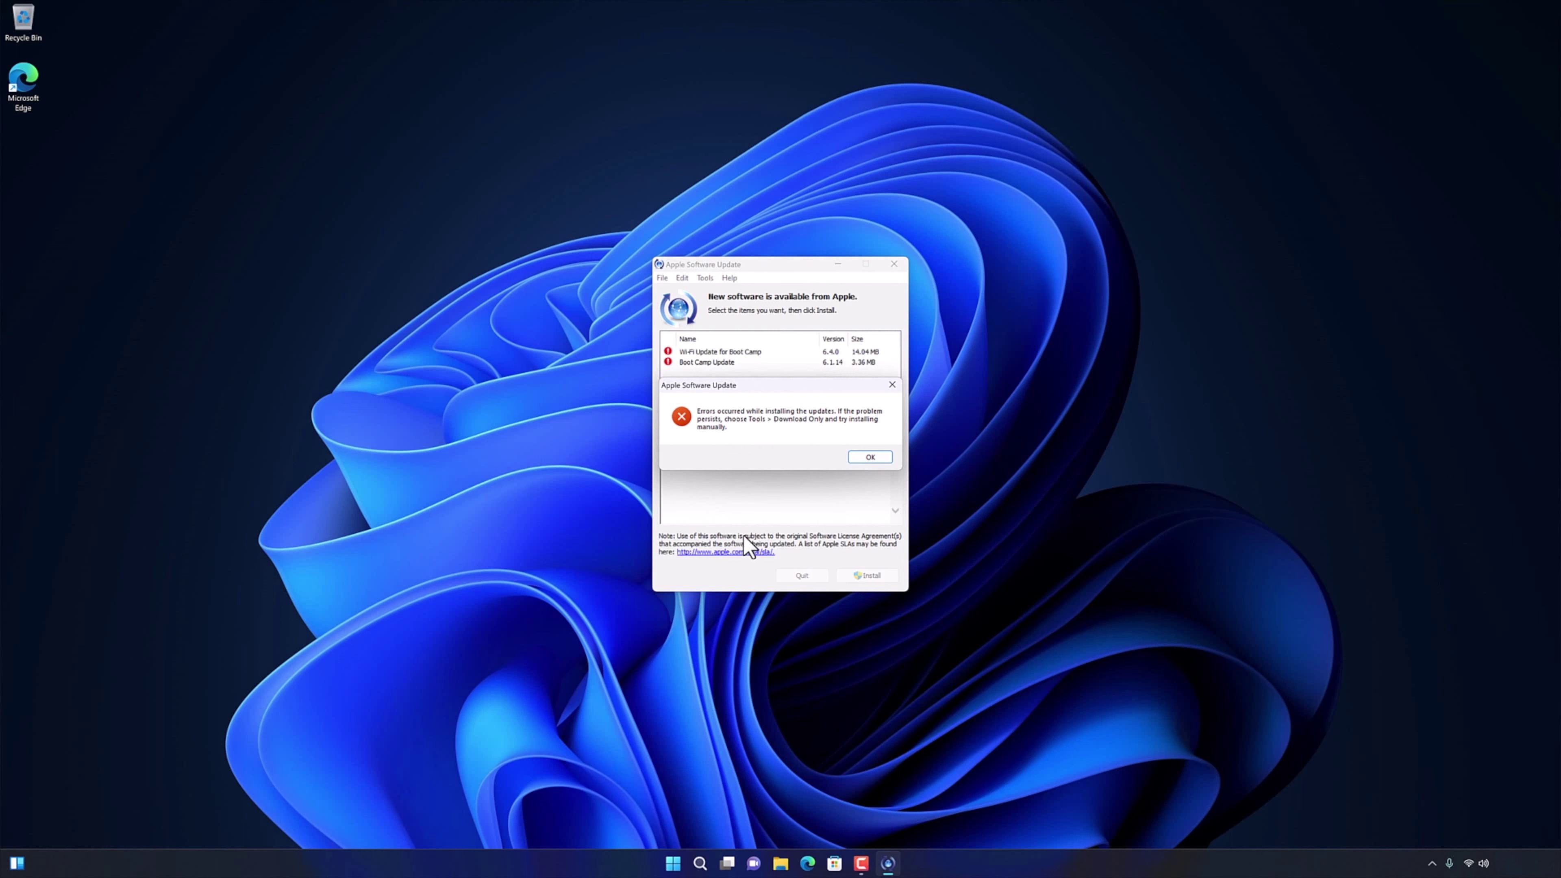
pyautogui.click(866, 458)
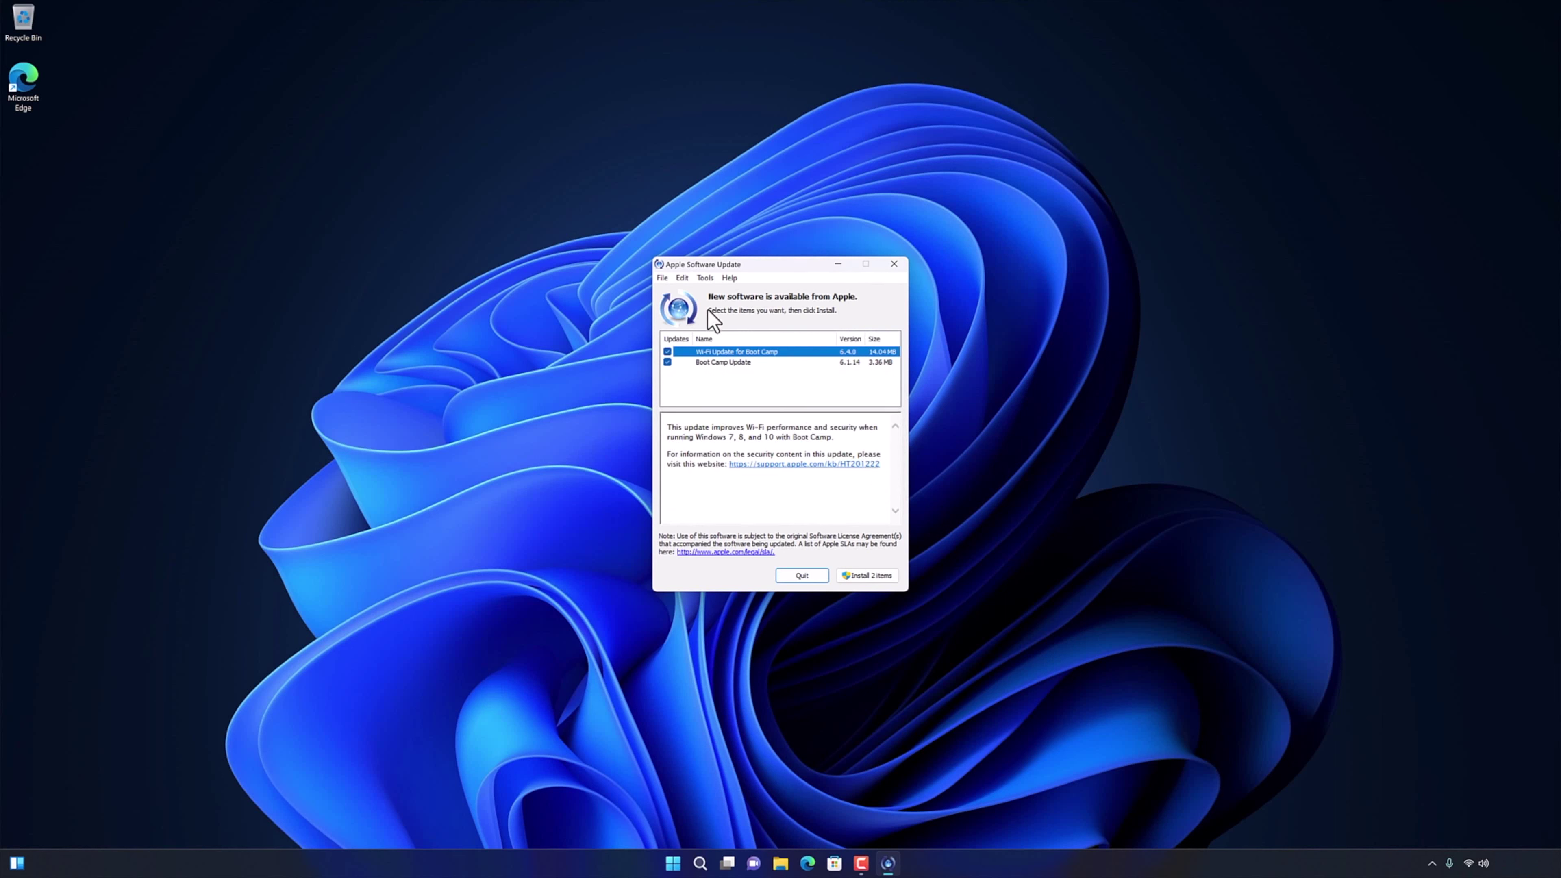
pyautogui.click(704, 278)
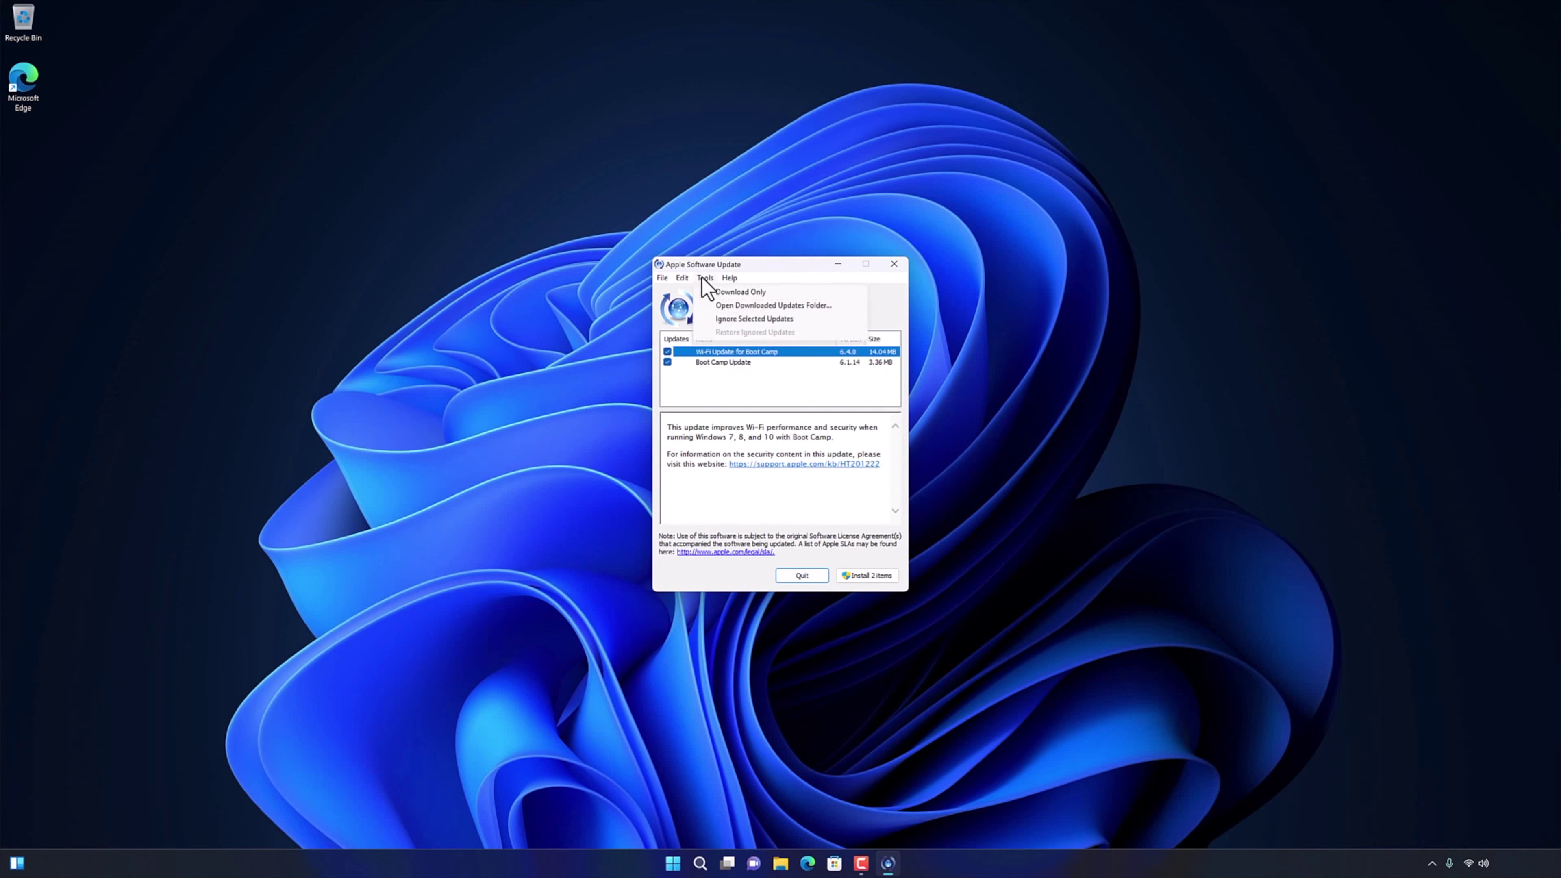
pyautogui.click(720, 293)
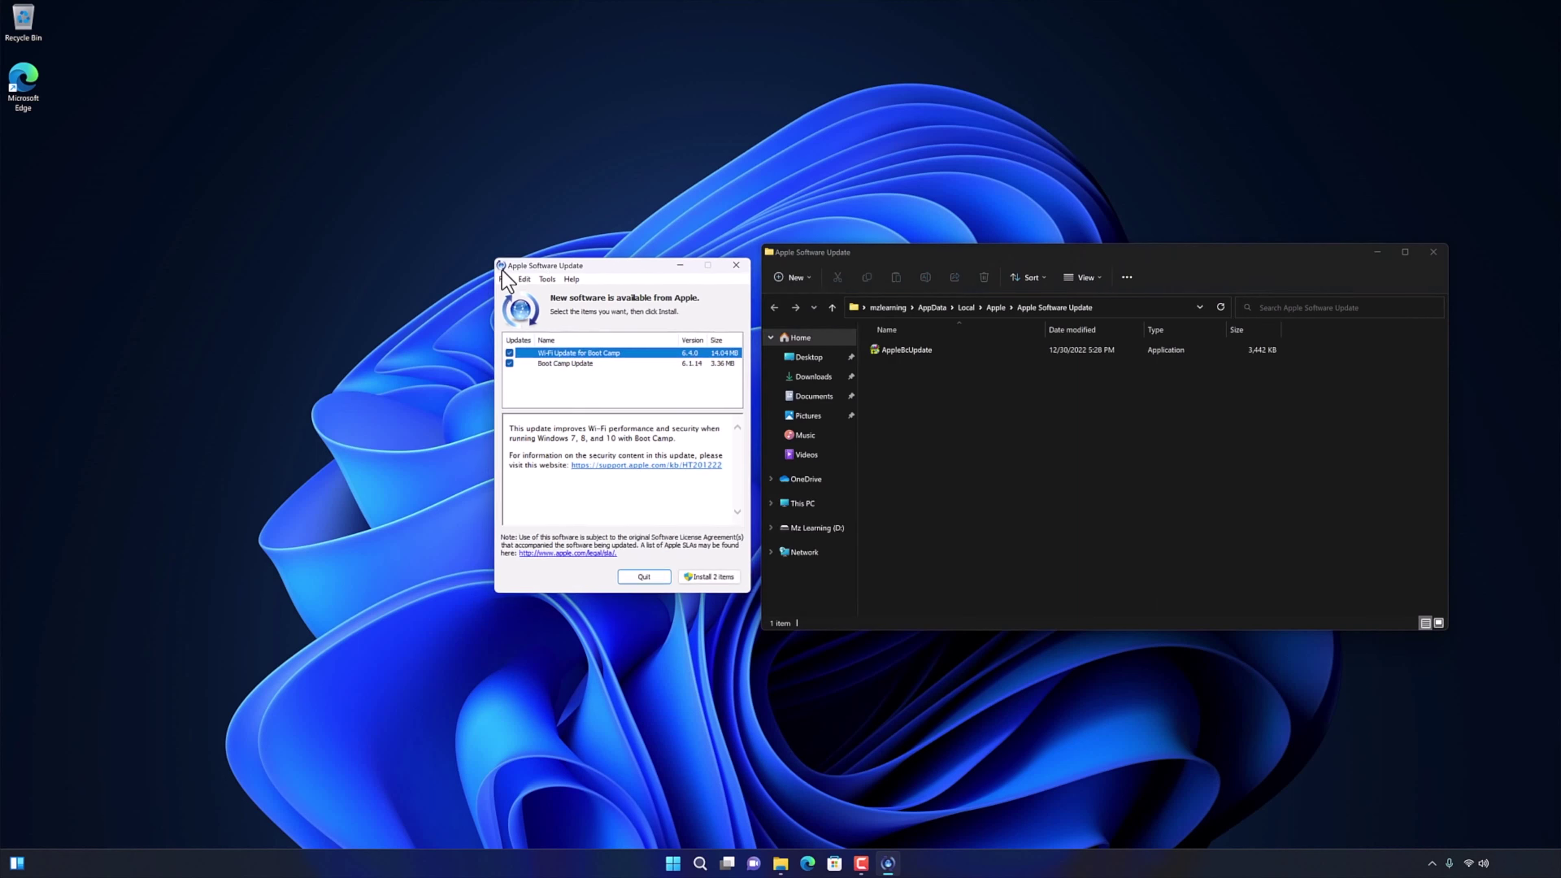
# Close Apple Software Update and launch the AppleBcUpdate installer from the downloads folder.
pyautogui.click(645, 273)
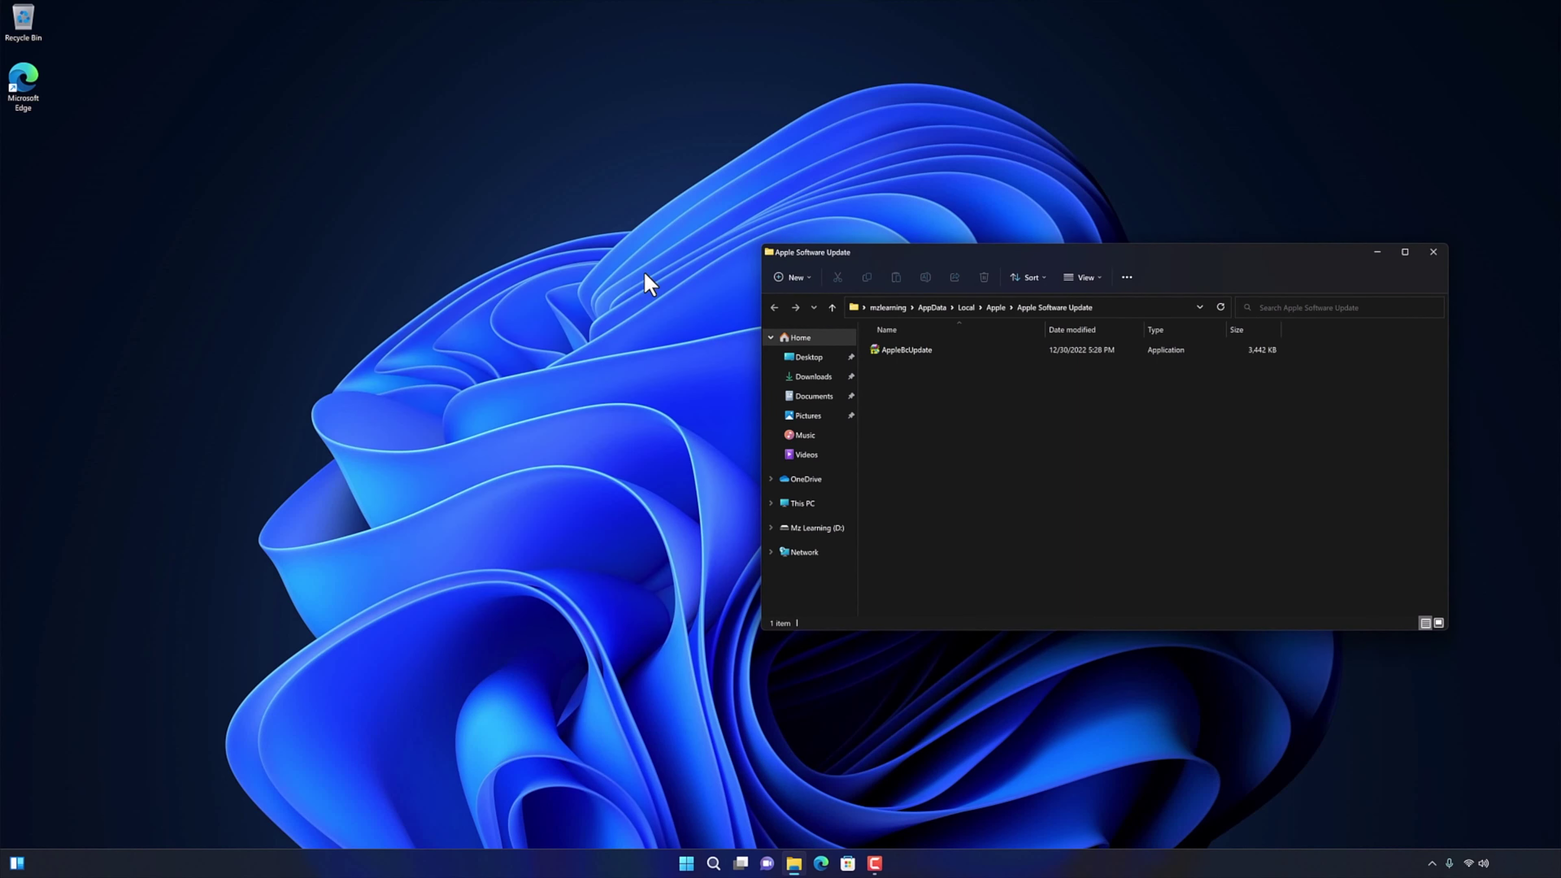
pyautogui.moveTo(861, 253); pyautogui.dragTo(604, 234)
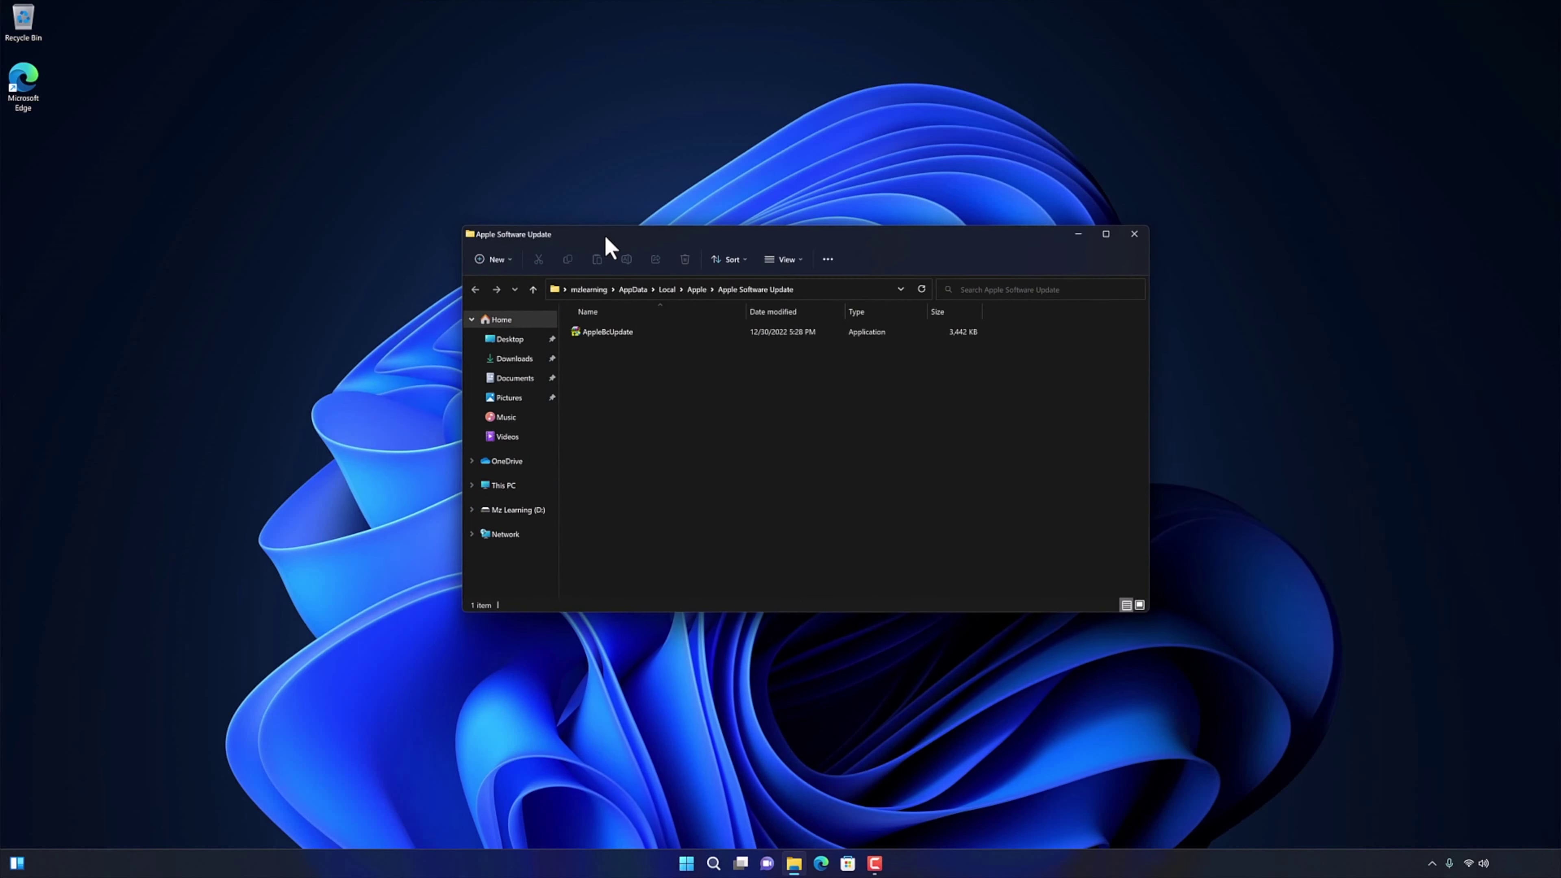
pyautogui.doubleClick(615, 335)
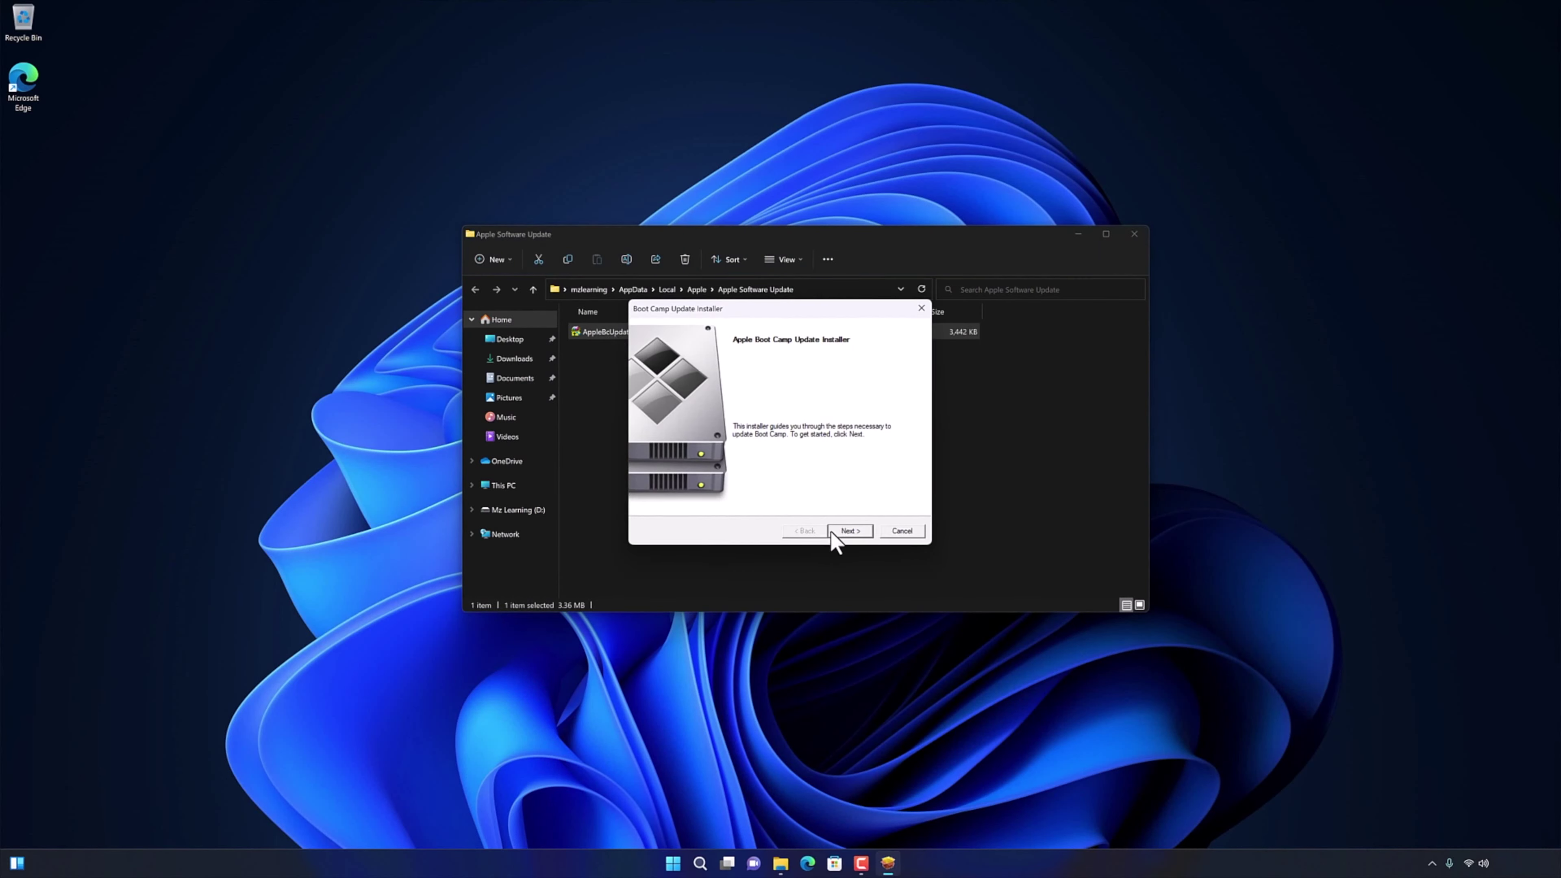
# Install the Boot Camp update with the licence accepted, then finish and accept the restart.
pyautogui.click(845, 532)
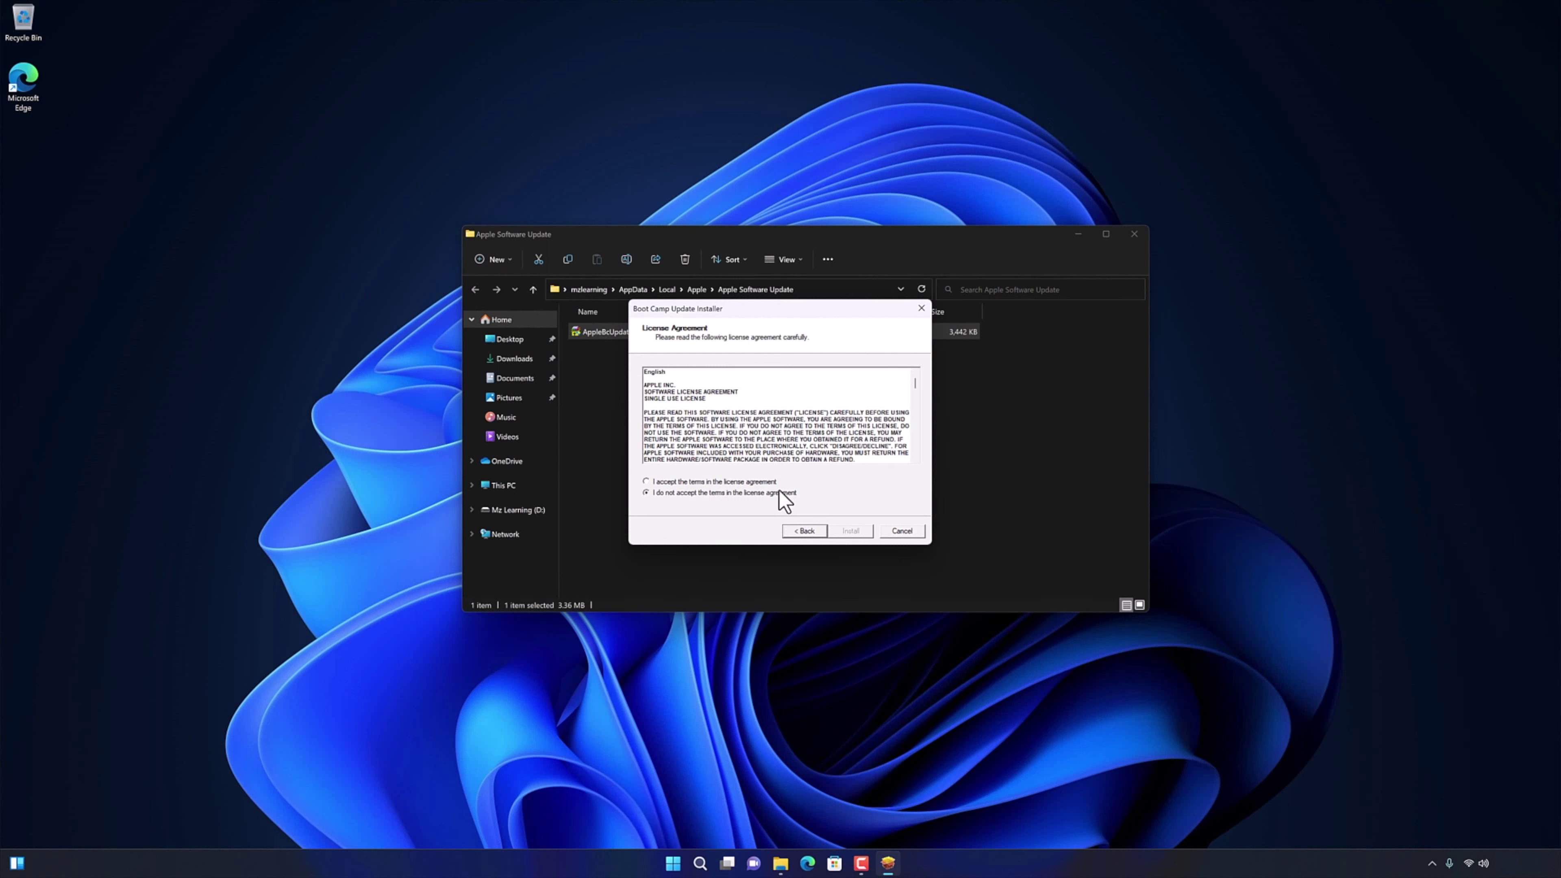
pyautogui.click(763, 482)
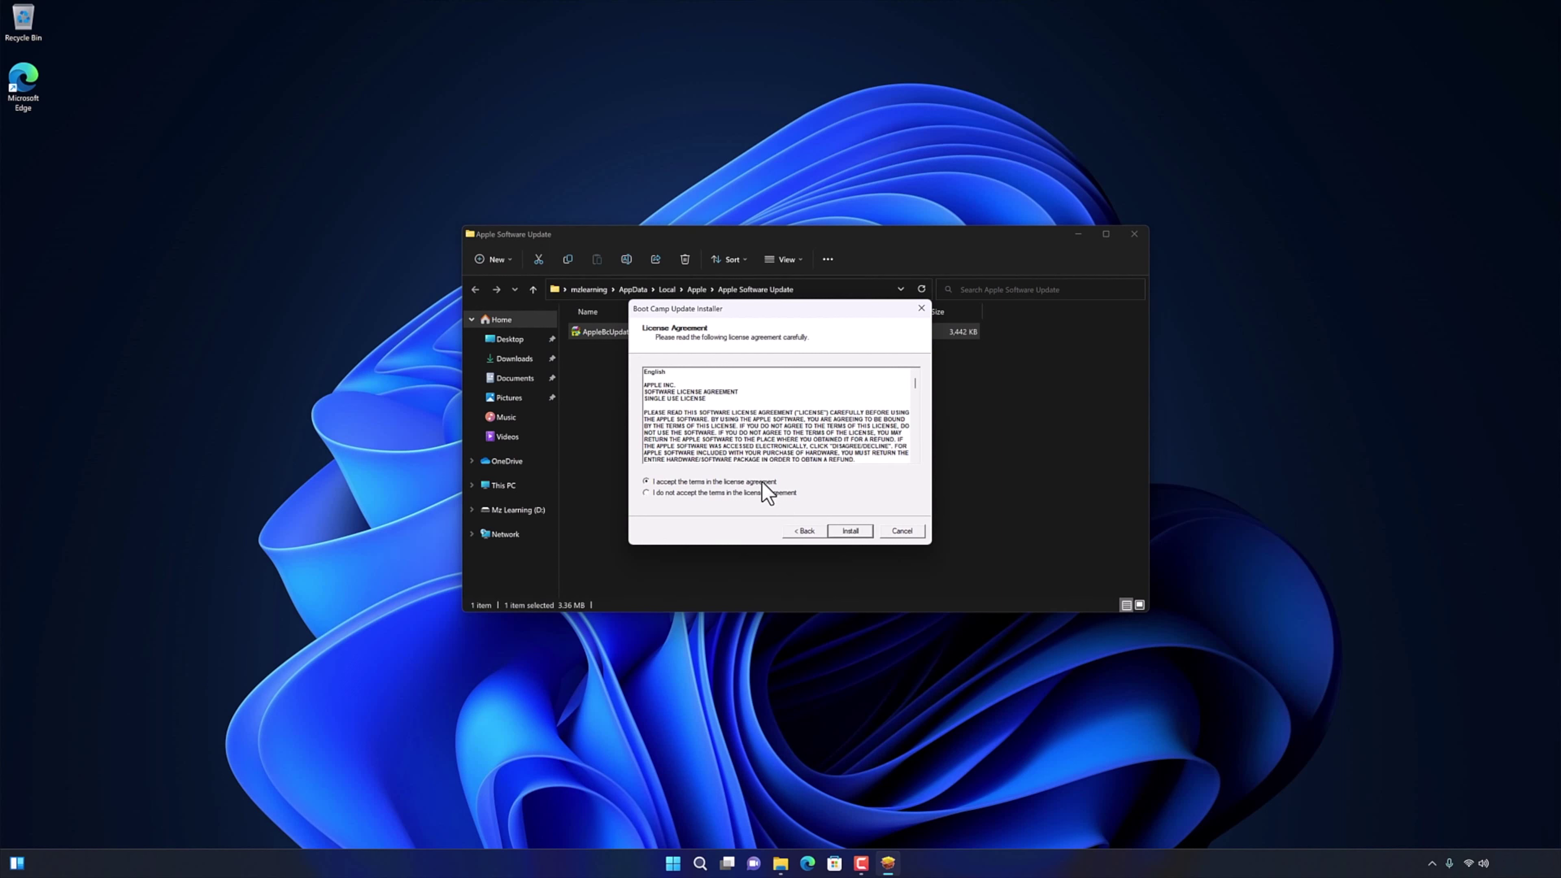
pyautogui.click(850, 532)
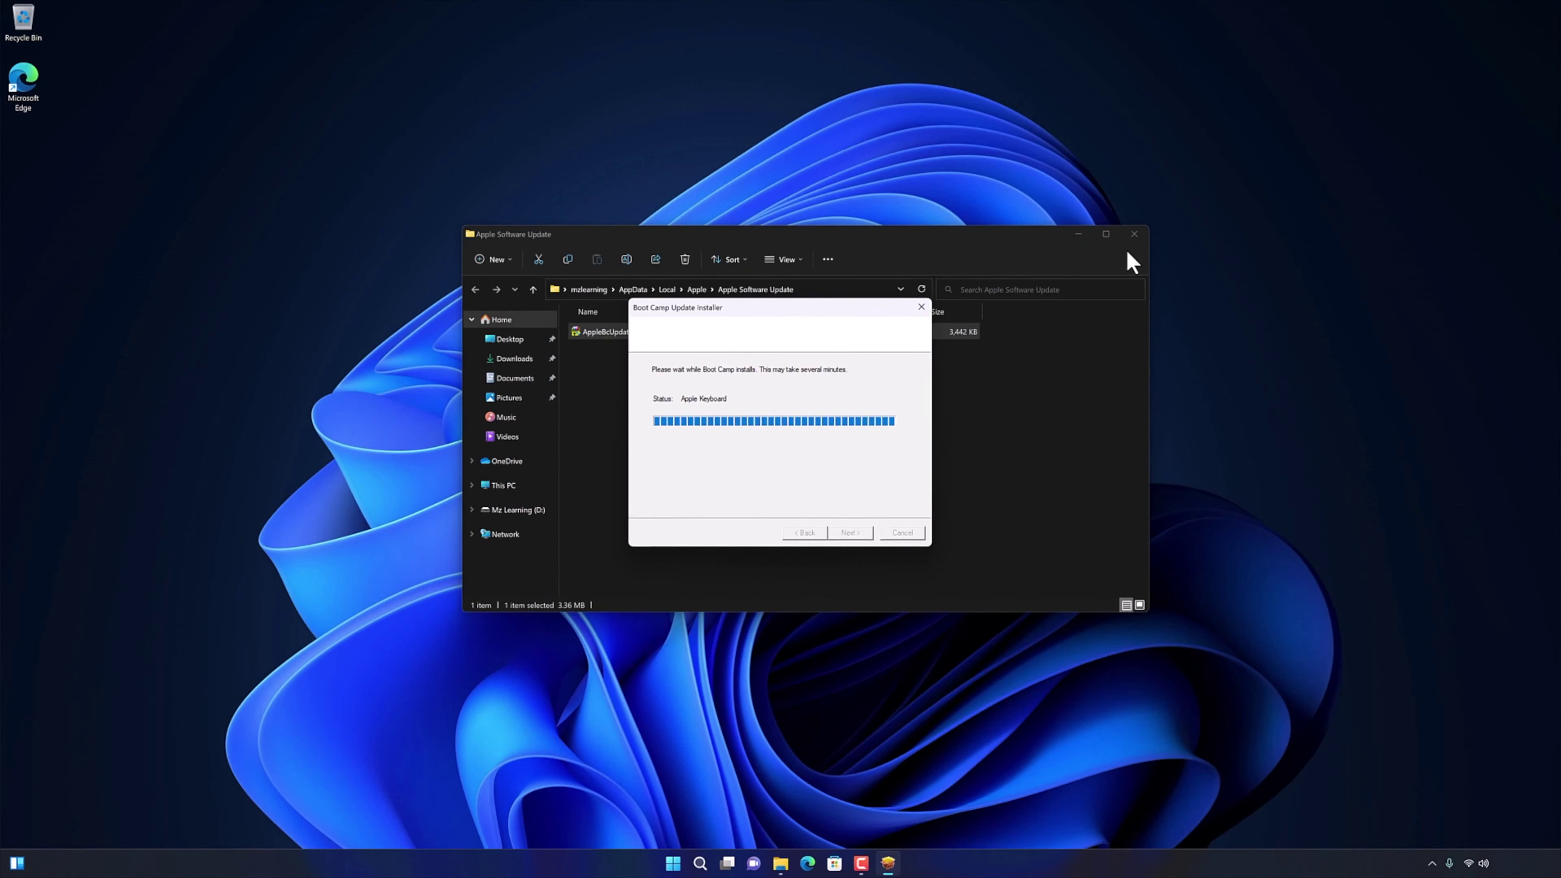
pyautogui.click(1133, 234)
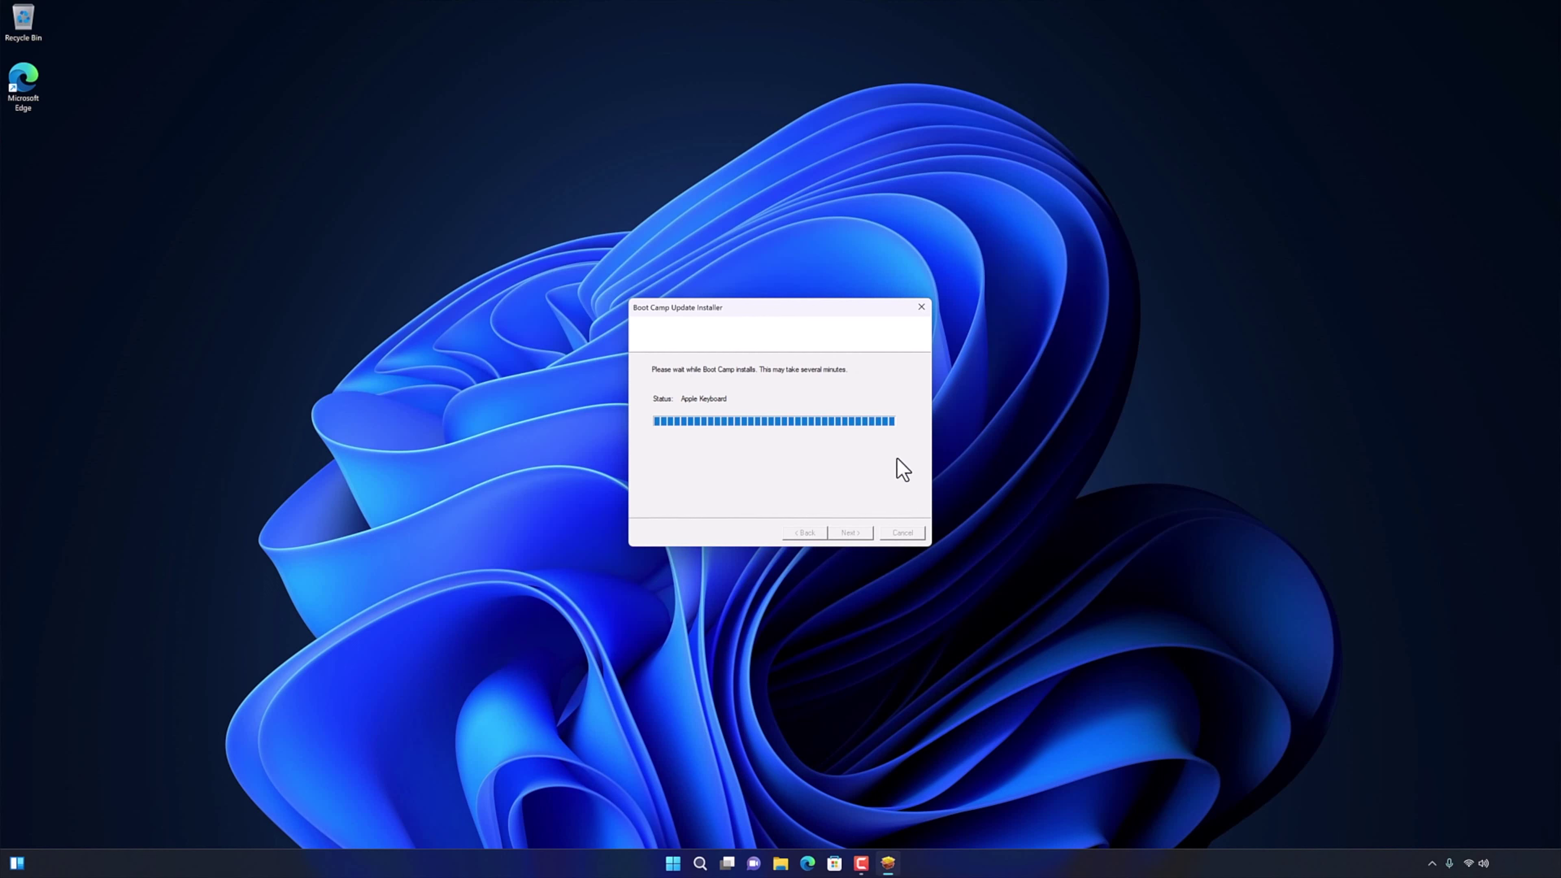
pyautogui.click(852, 531)
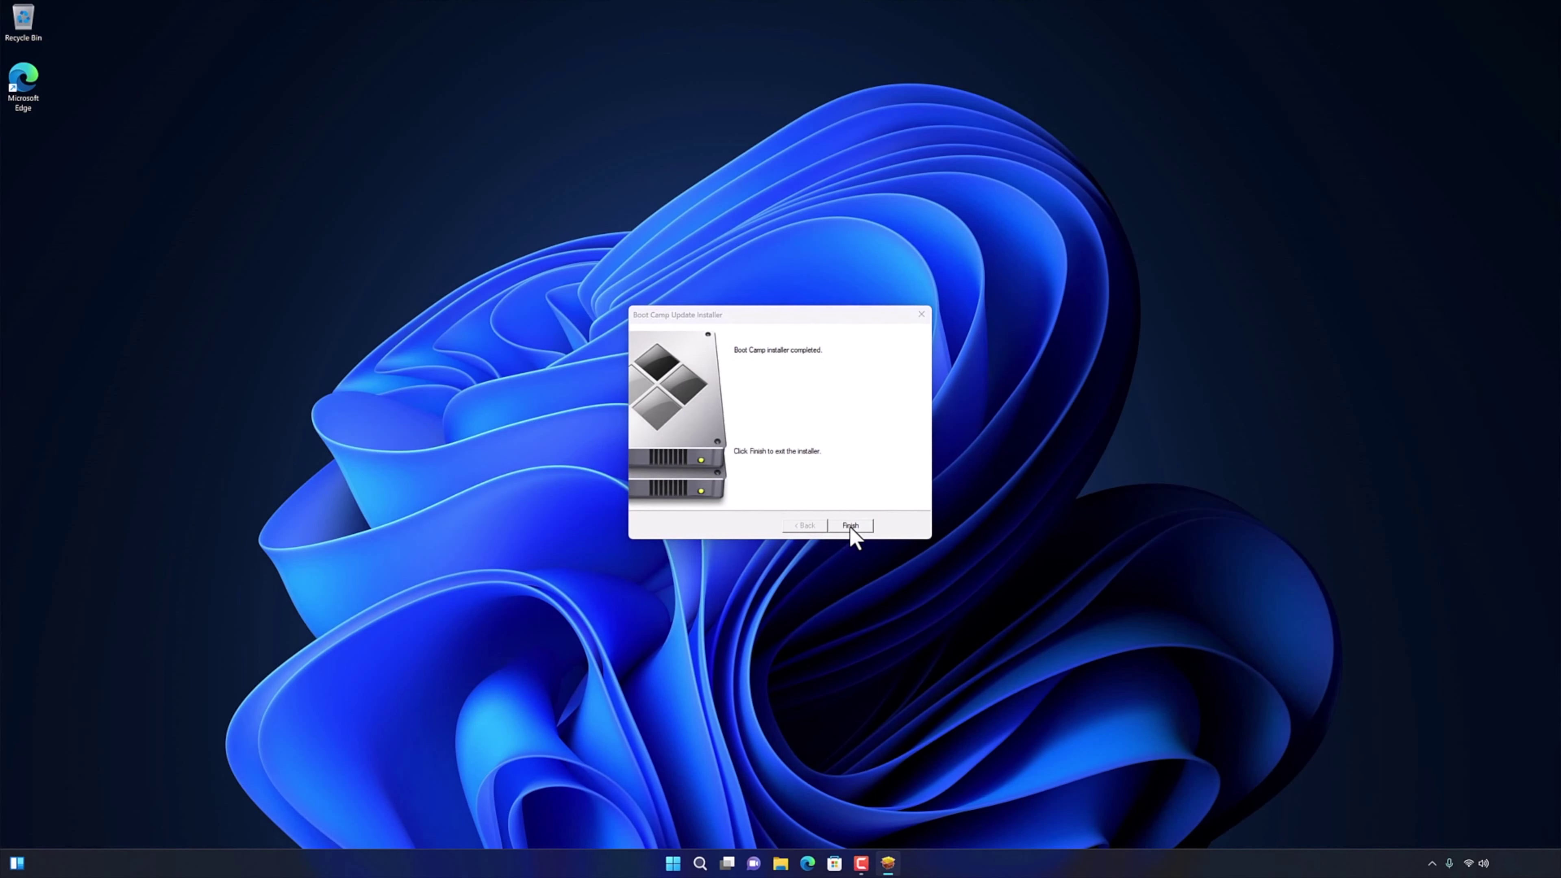
pyautogui.click(835, 477)
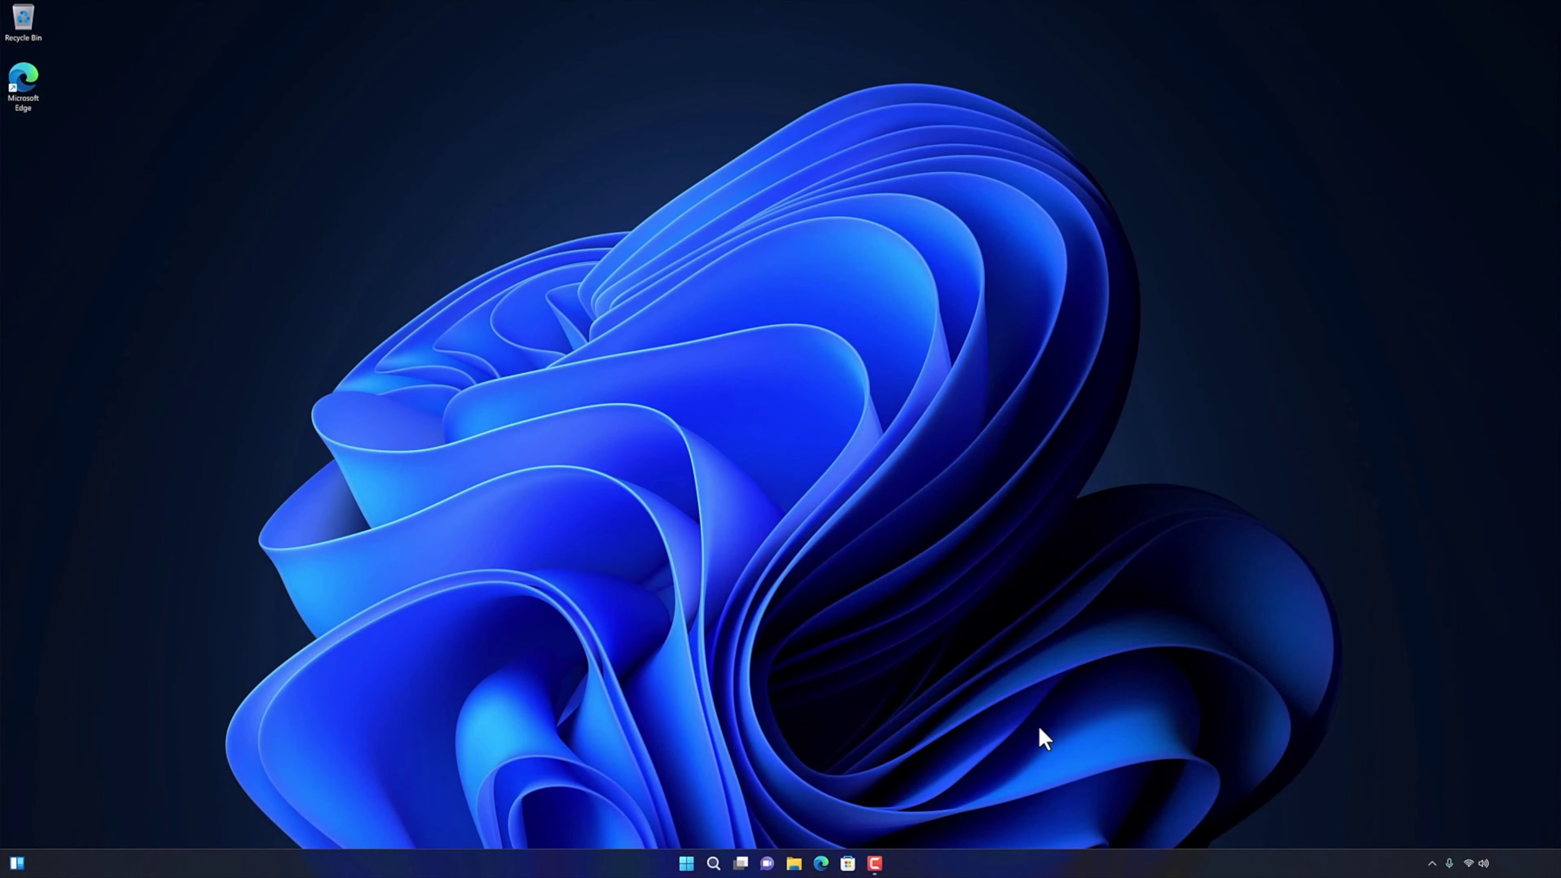
# Select macOS on the Mac disk as the Boot Camp startup disk and request a restart.
pyautogui.click(1432, 863)
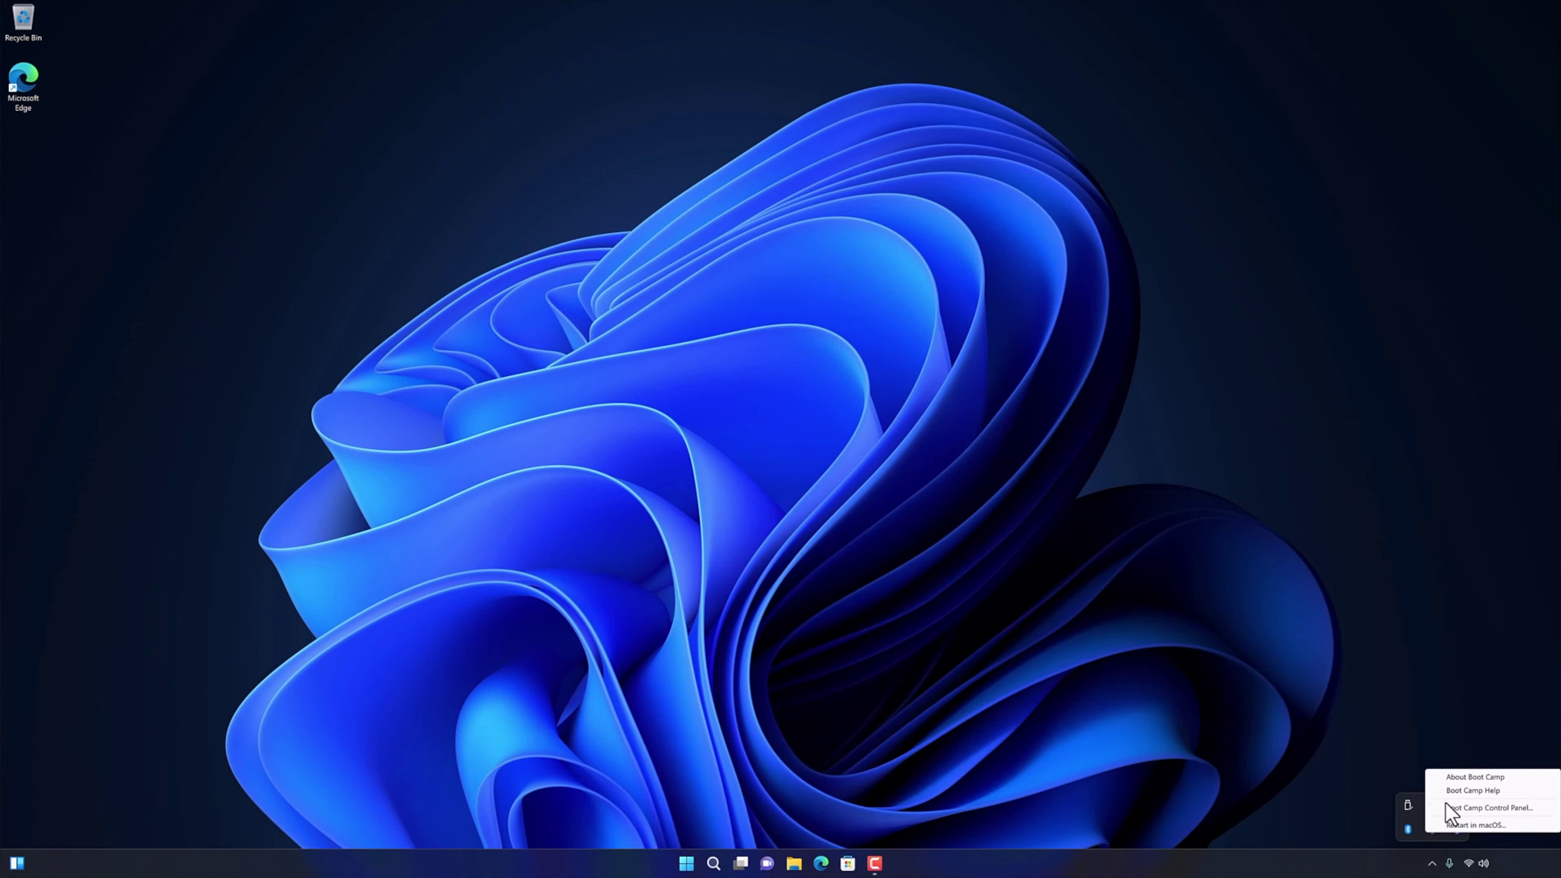
pyautogui.click(1432, 828)
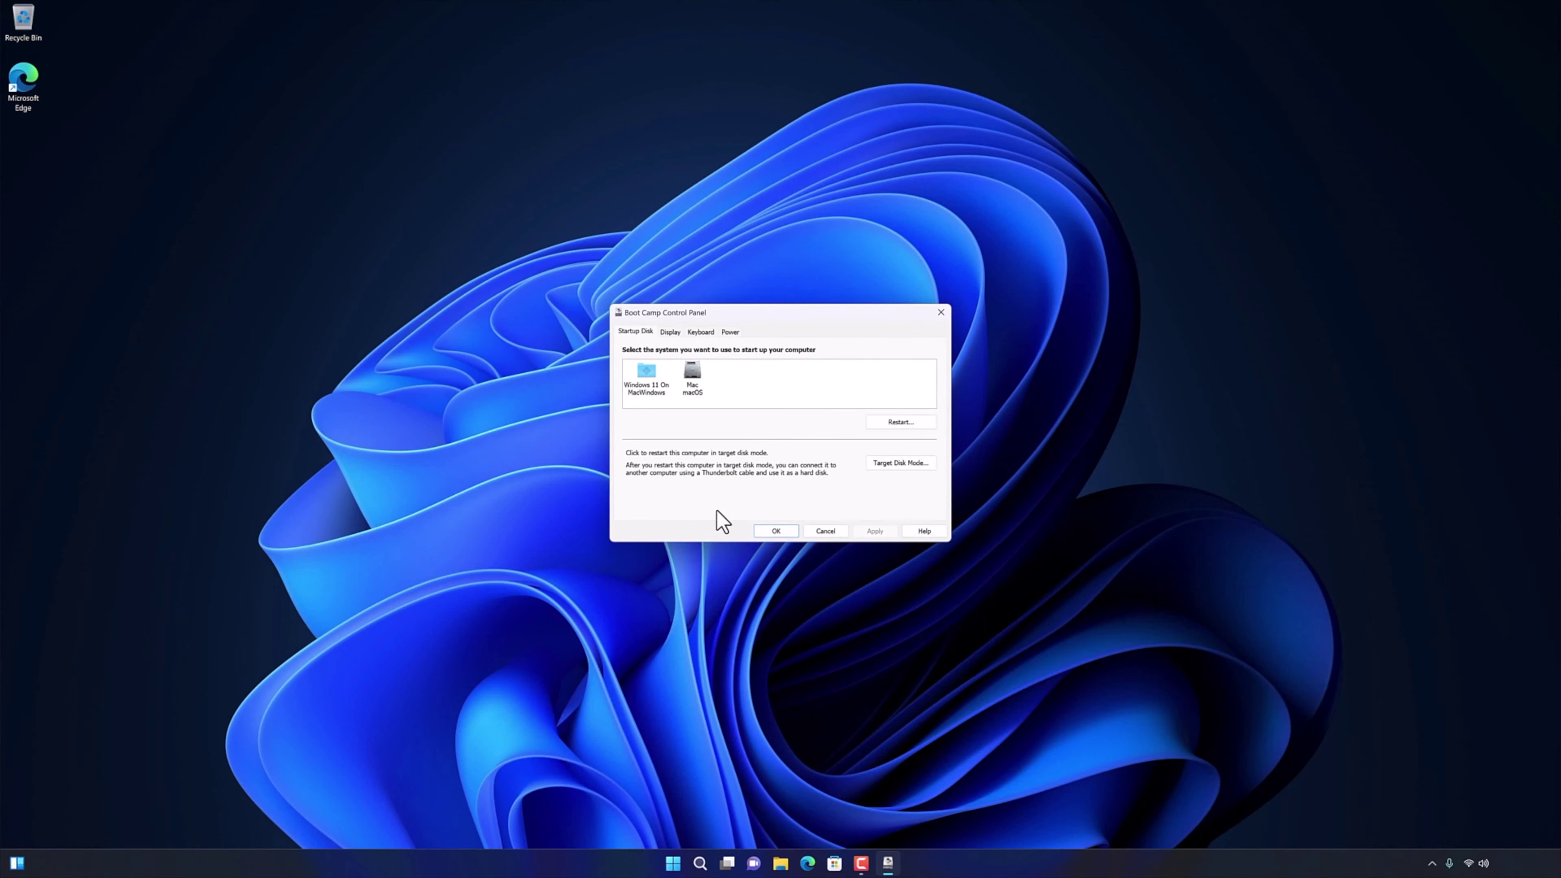
pyautogui.click(693, 378)
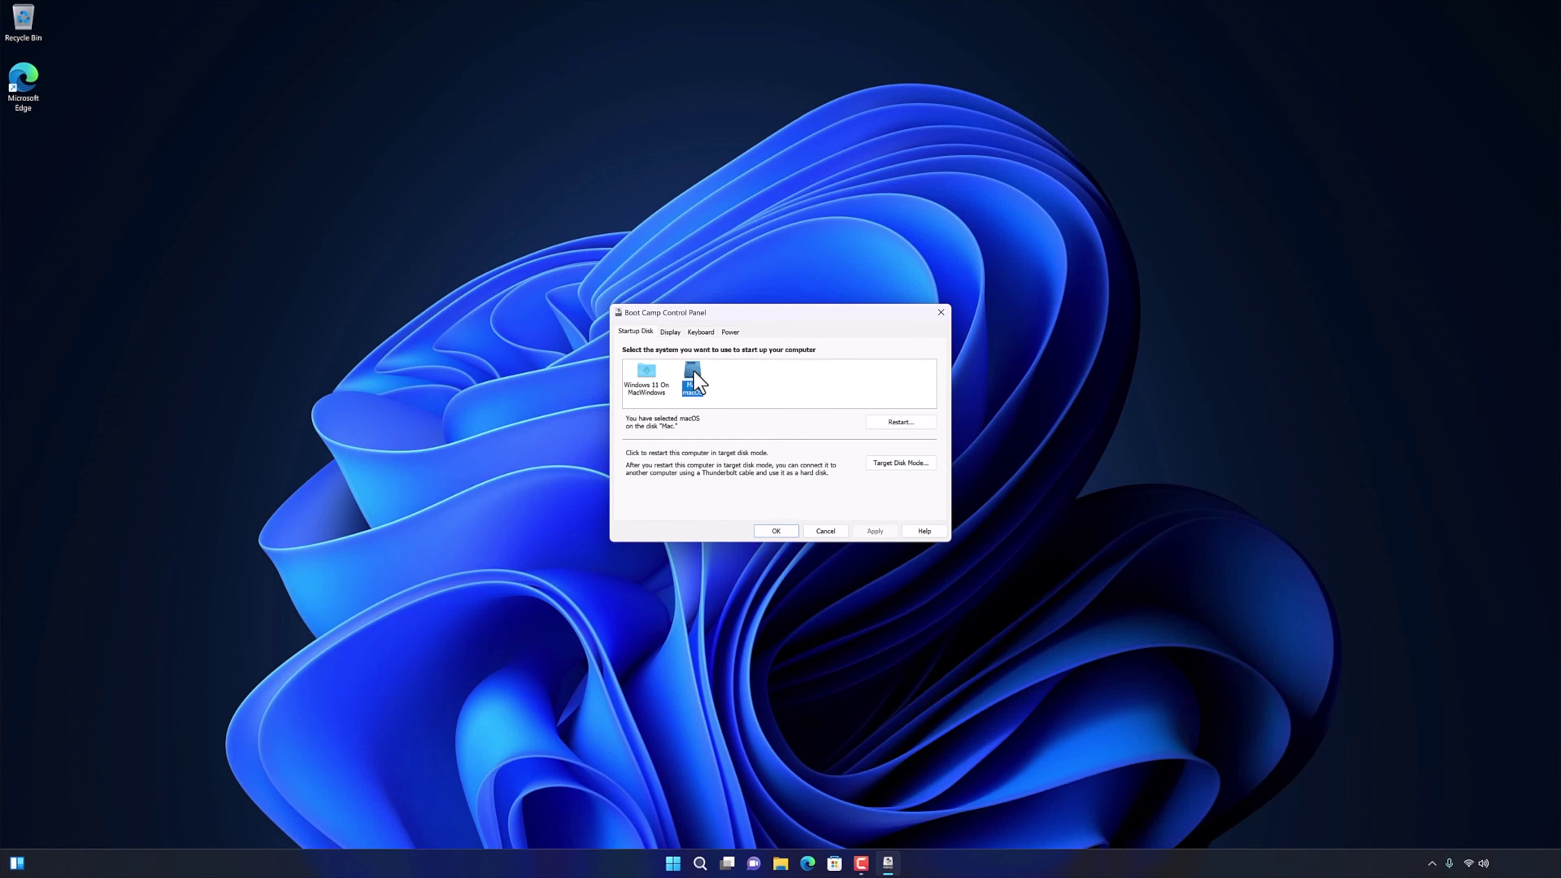
pyautogui.click(694, 377)
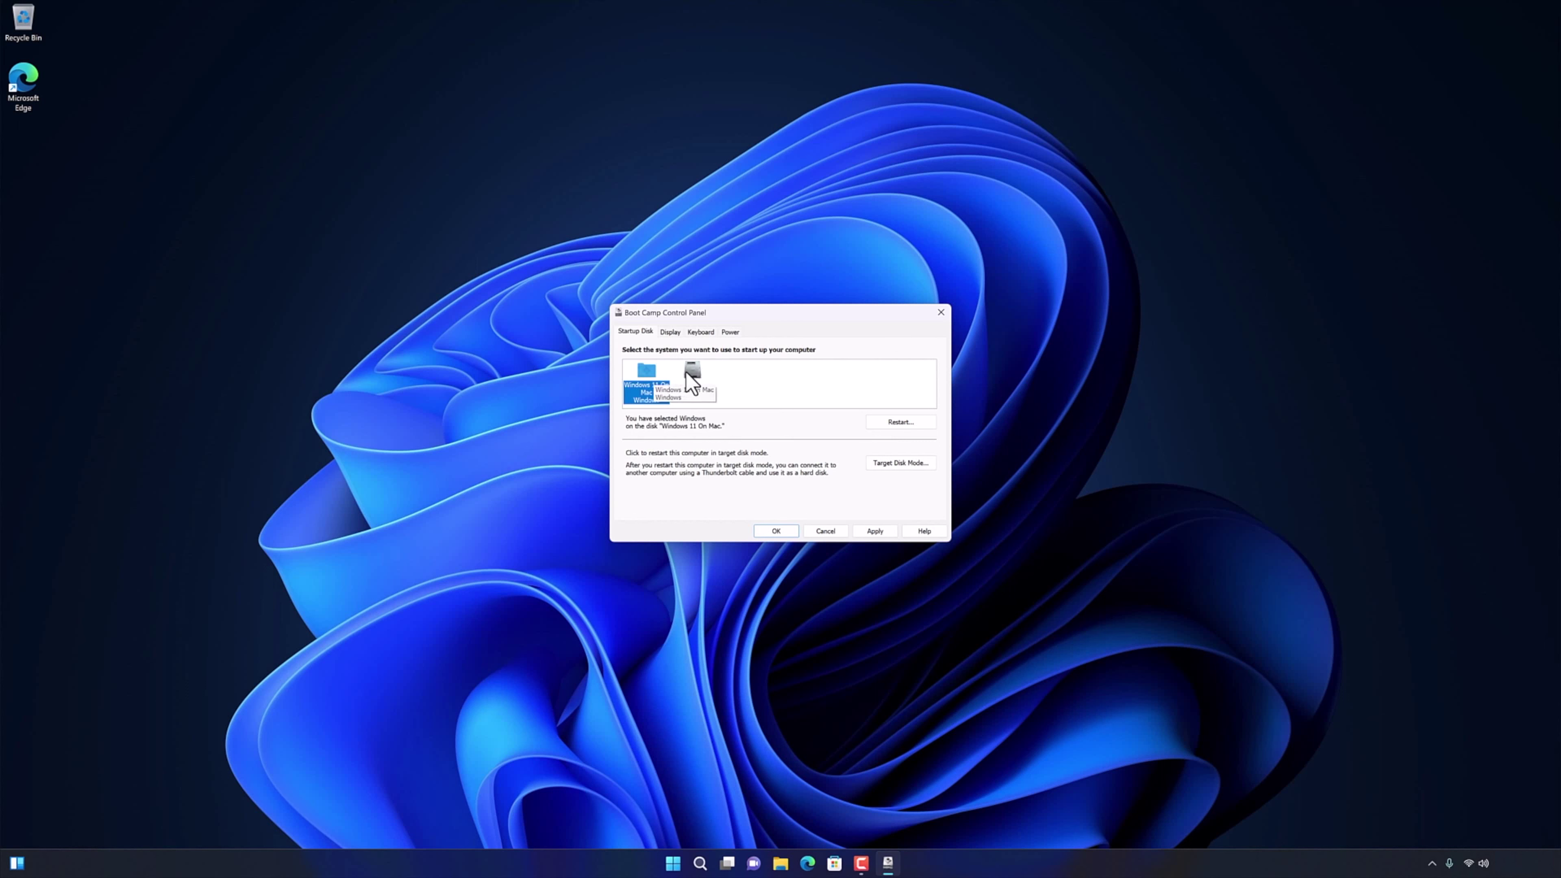
pyautogui.click(688, 373)
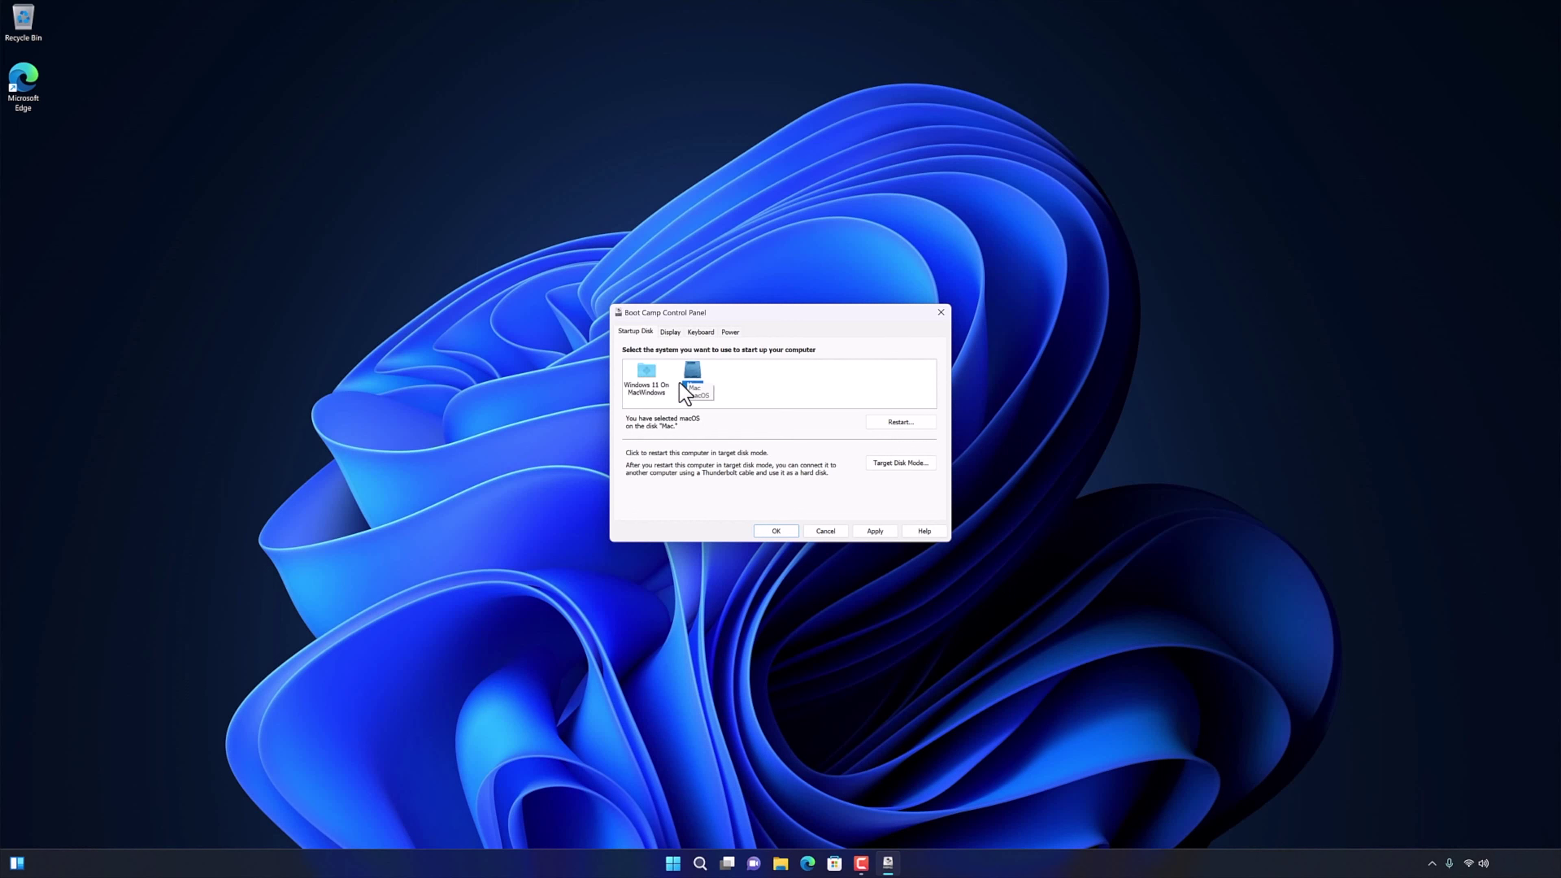
pyautogui.click(881, 425)
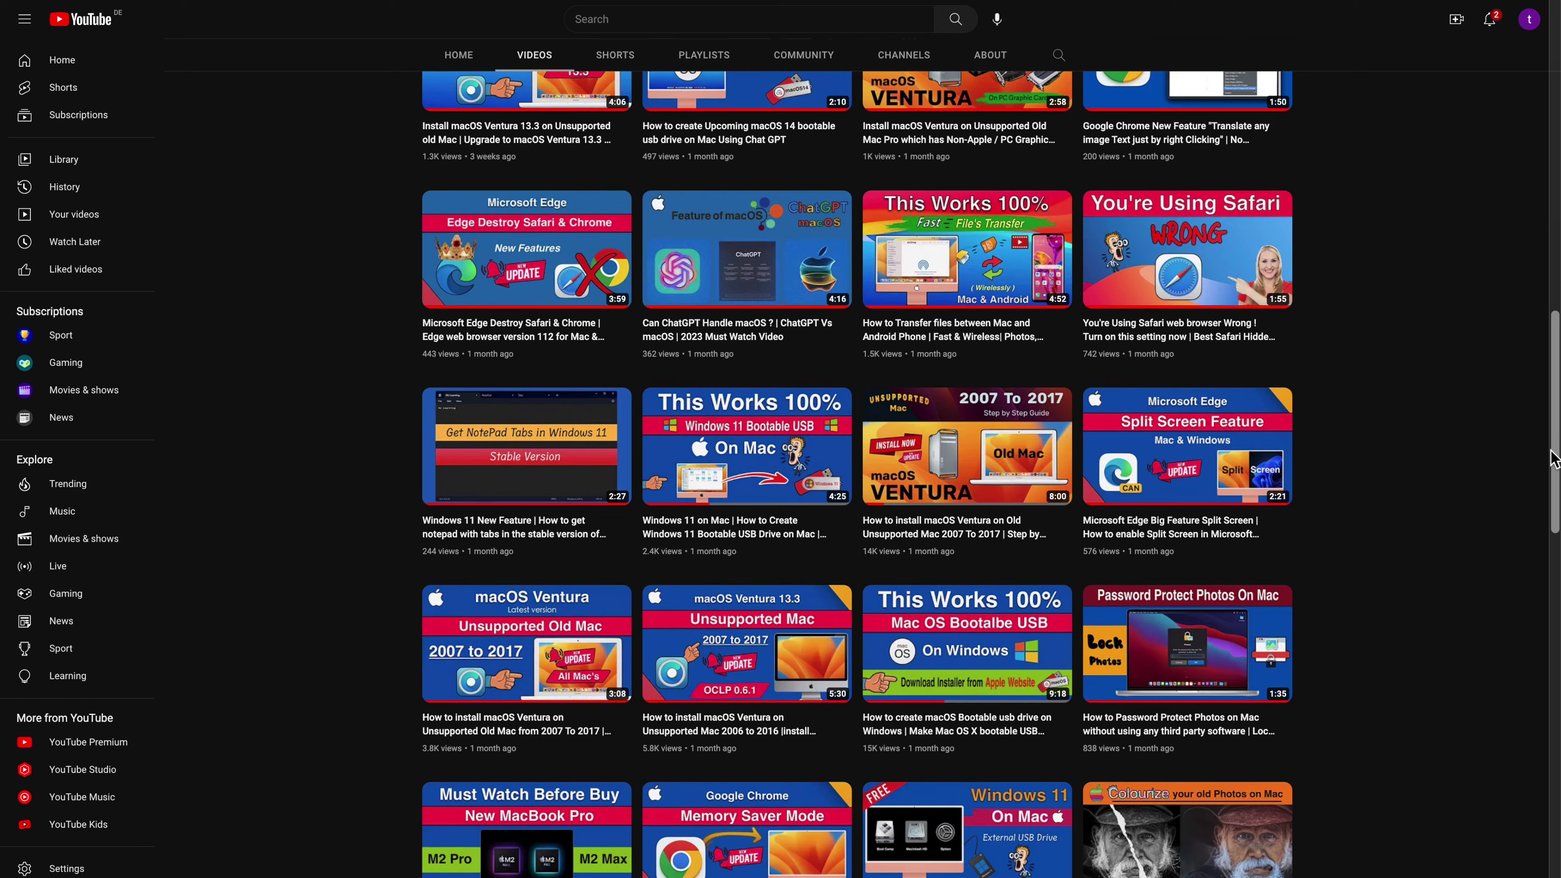
# Scroll to the top of the Mz Learning channel and set its bell to All notifications.
pyautogui.scroll(5, 1555, 420)
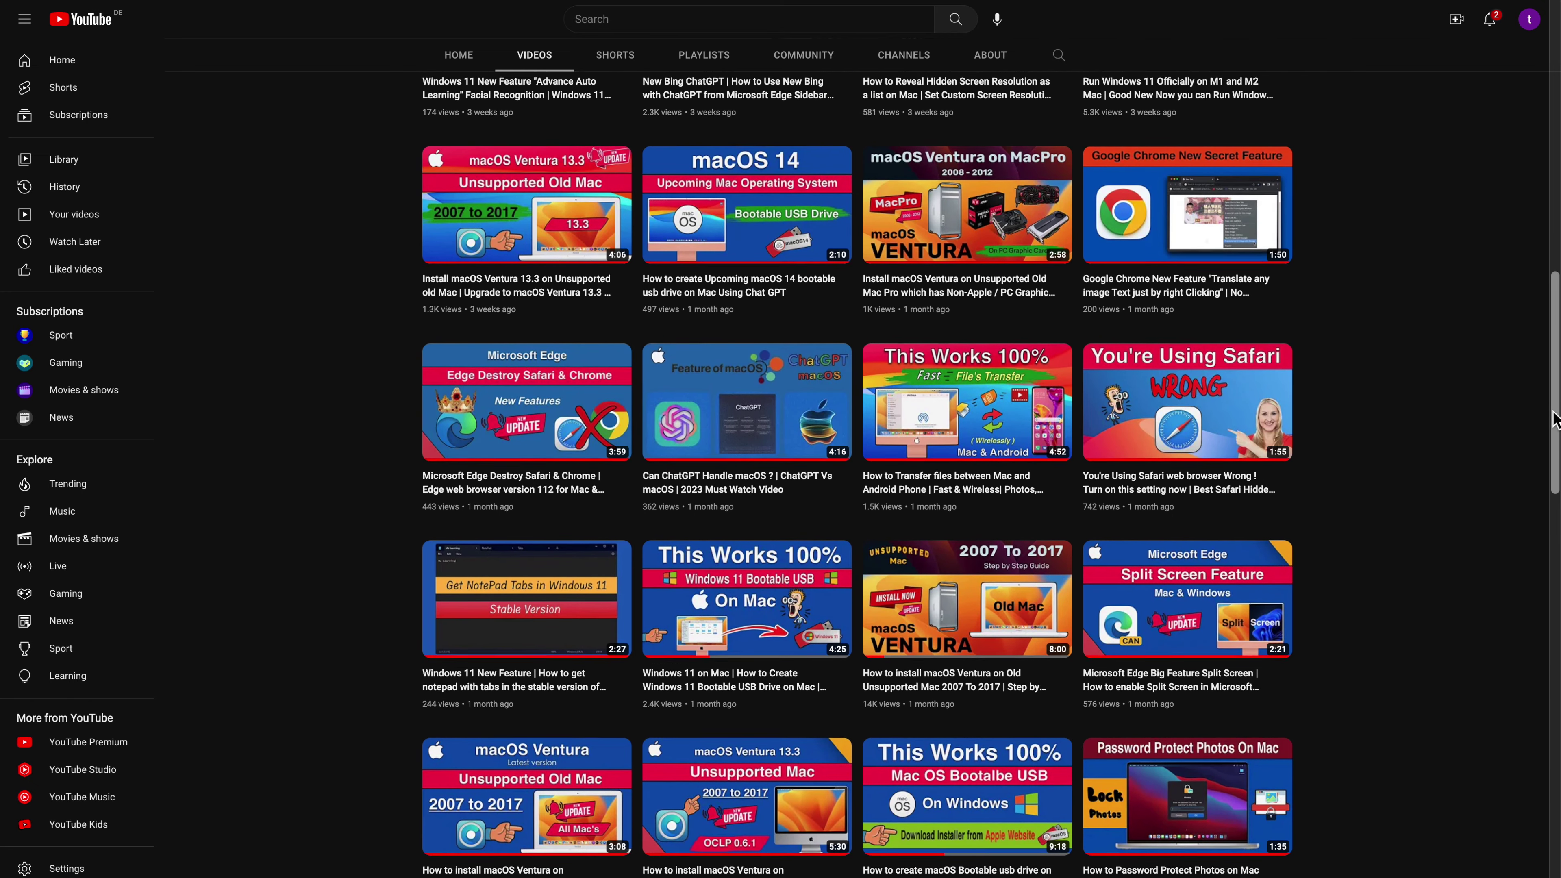
pyautogui.moveTo(1555, 420); pyautogui.dragTo(1558, 141)
pyautogui.click(1250, 301)
pyautogui.click(1229, 335)
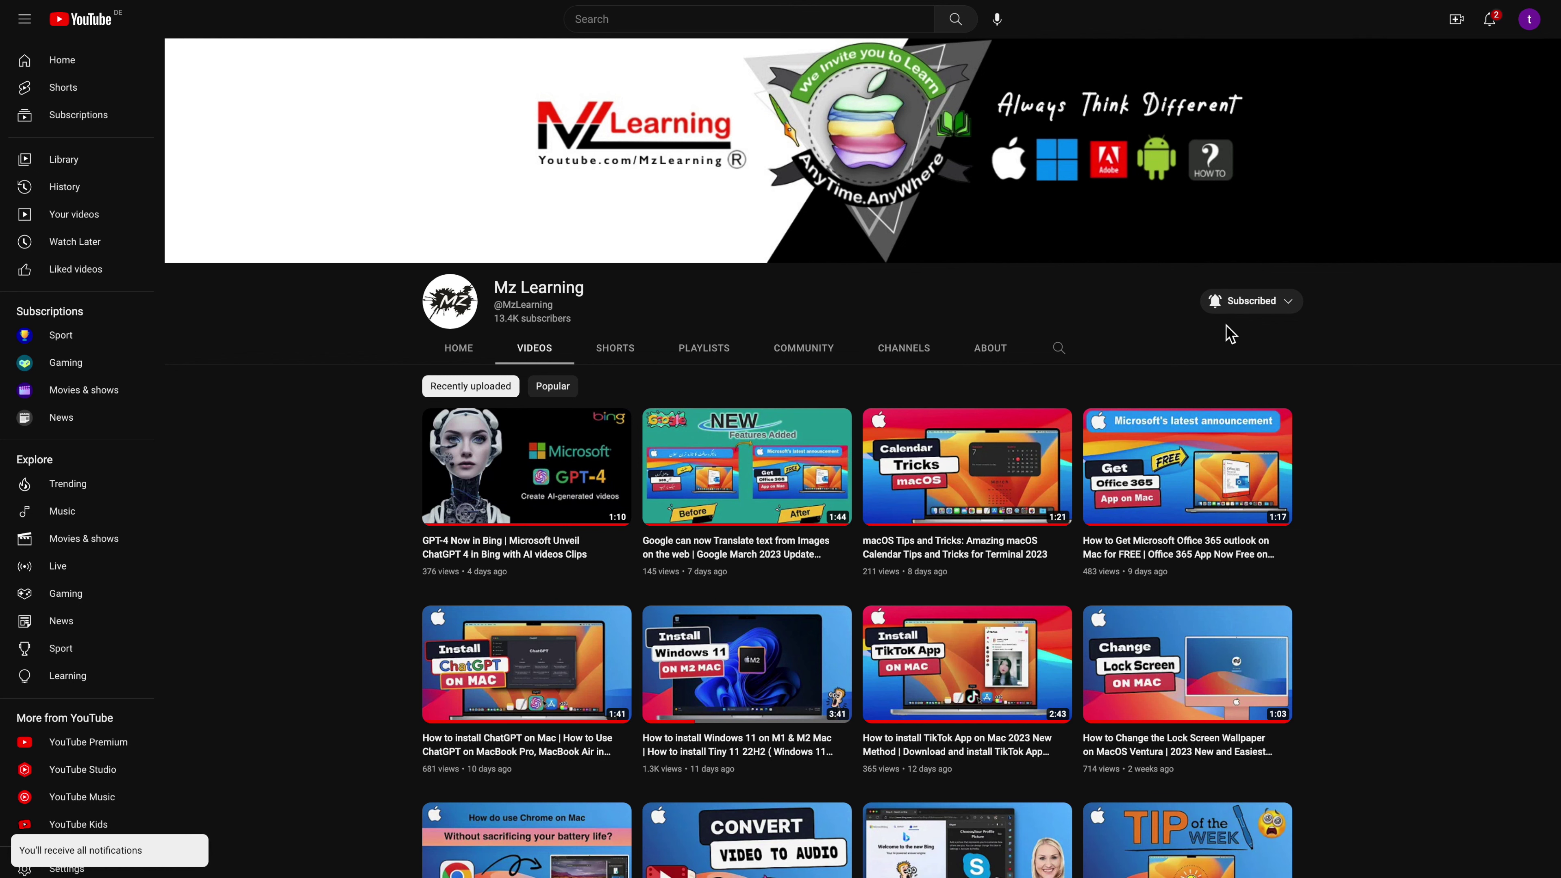